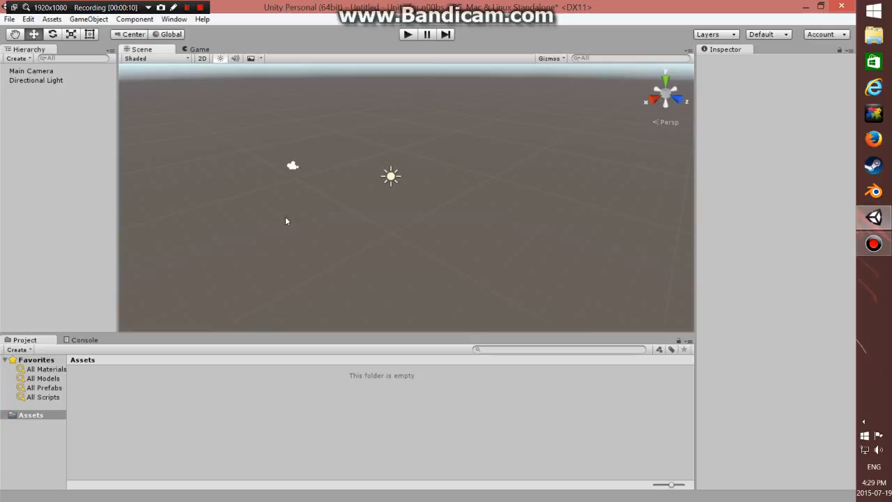
# Step: Add a 3D Plane object to the scene
pyautogui.click(288, 222)
pyautogui.click(273, 229)
pyautogui.click(15, 59)
pyautogui.moveTo(37, 97)
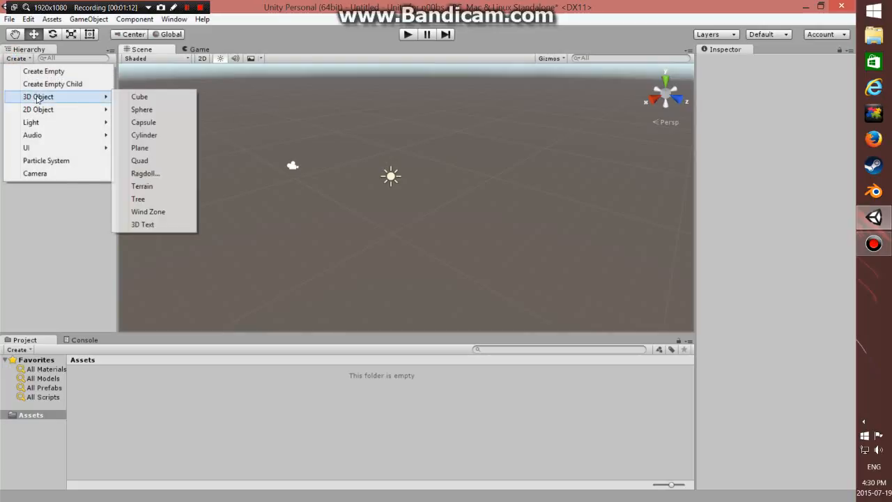
pyautogui.click(165, 149)
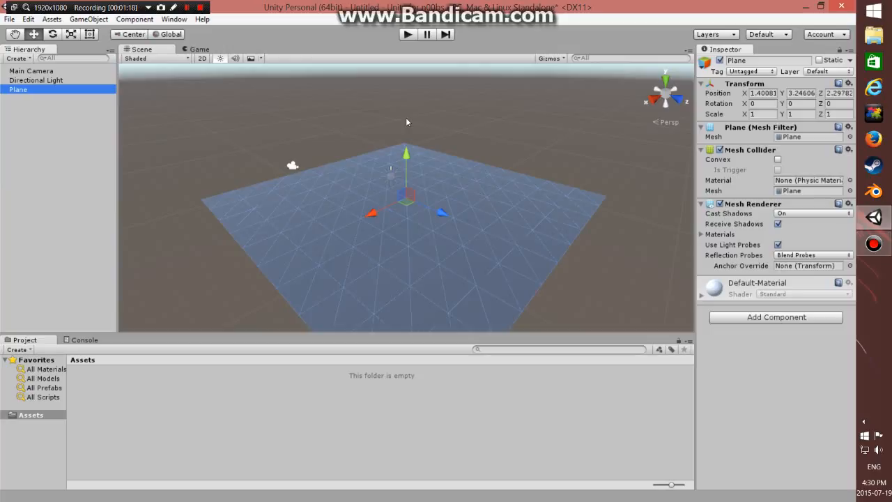
# Step: Set the plane's position to 0 on the X, Y and Z axes
pyautogui.click(761, 92)
pyautogui.write('0')
pyautogui.press('Tab')
pyautogui.write('0')
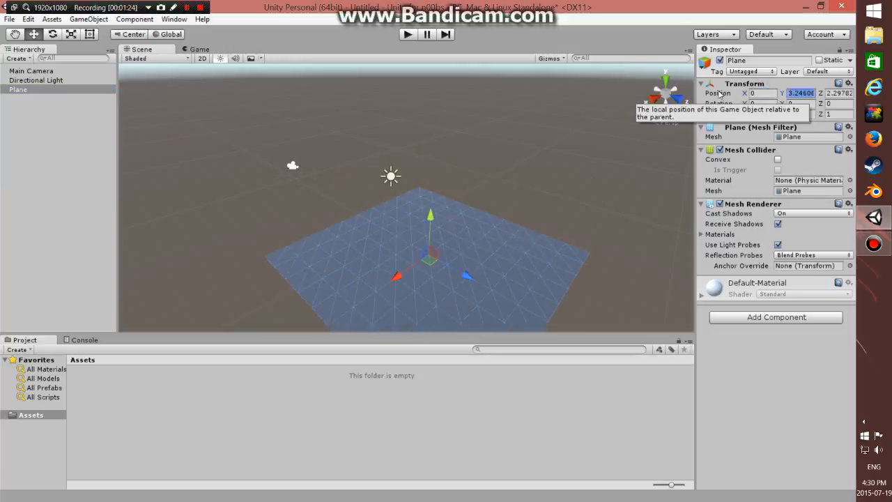
pyautogui.press('Tab')
pyautogui.write('0')
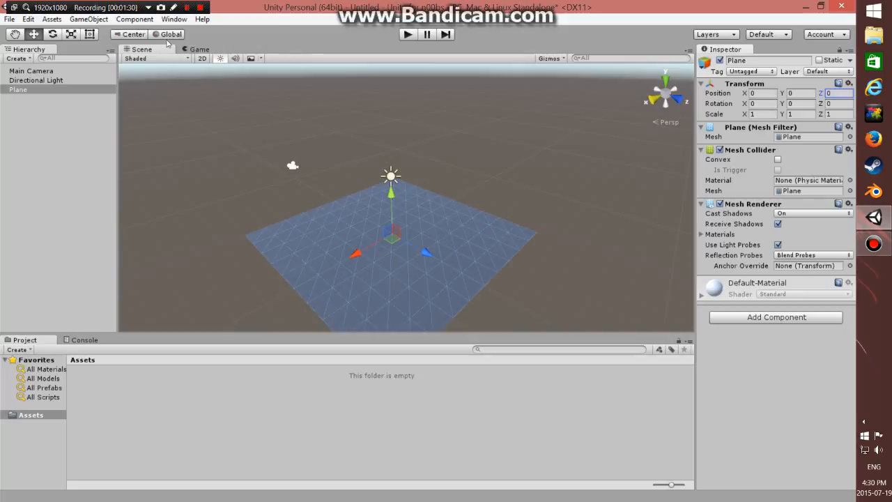
# Step: Try scaling the plane uniformly by hand with the Scale tool, undo it, and return to the Move tool
pyautogui.click(760, 113)
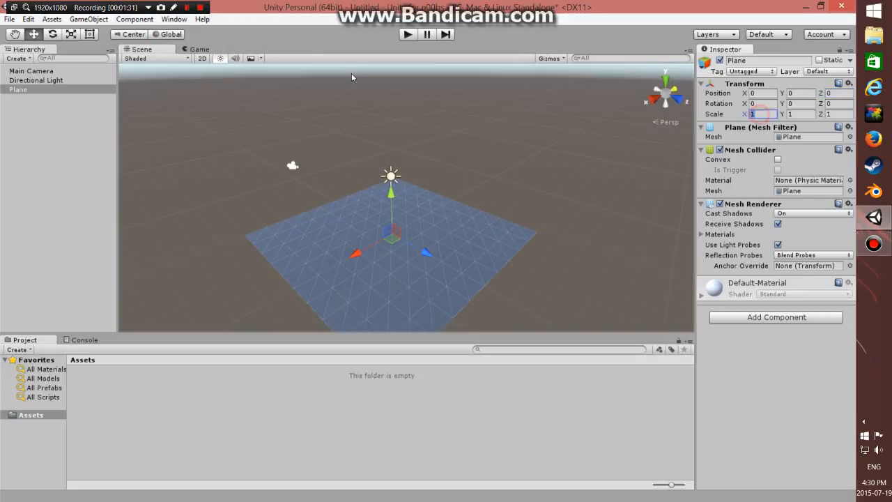
pyautogui.click(71, 34)
pyautogui.moveTo(392, 234); pyautogui.dragTo(508, 183)
pyautogui.hotkey('ctrl', 'z')
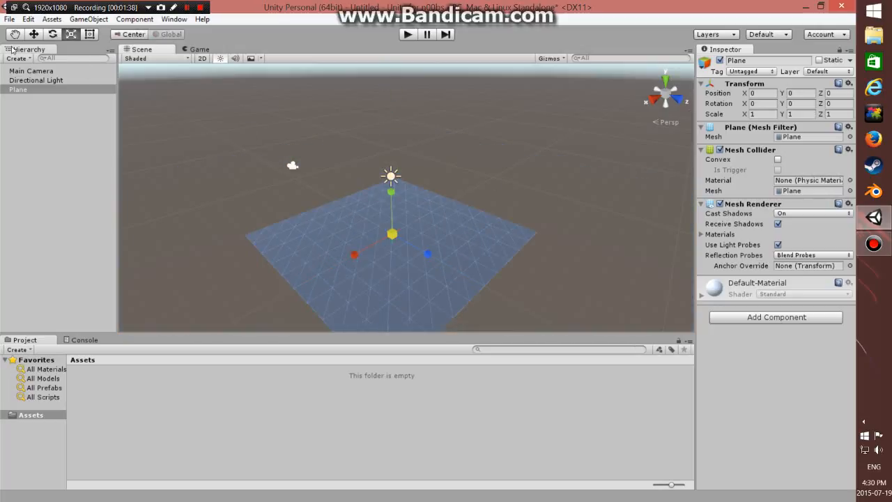
pyautogui.press('w')
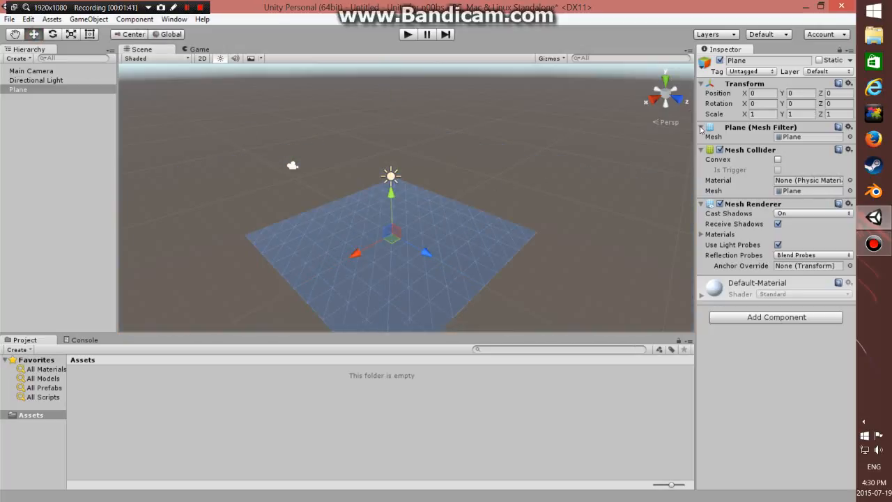
# Step: Set the plane's X and Z scale to 10 and mark the object as static
pyautogui.click(757, 114)
pyautogui.write('10')
pyautogui.press('Tab')
pyautogui.press('Tab')
pyautogui.write('10')
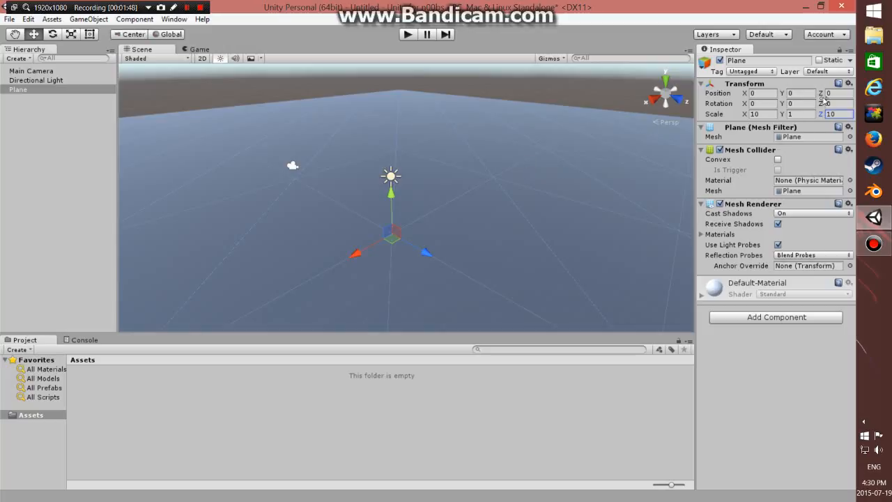
pyautogui.click(821, 60)
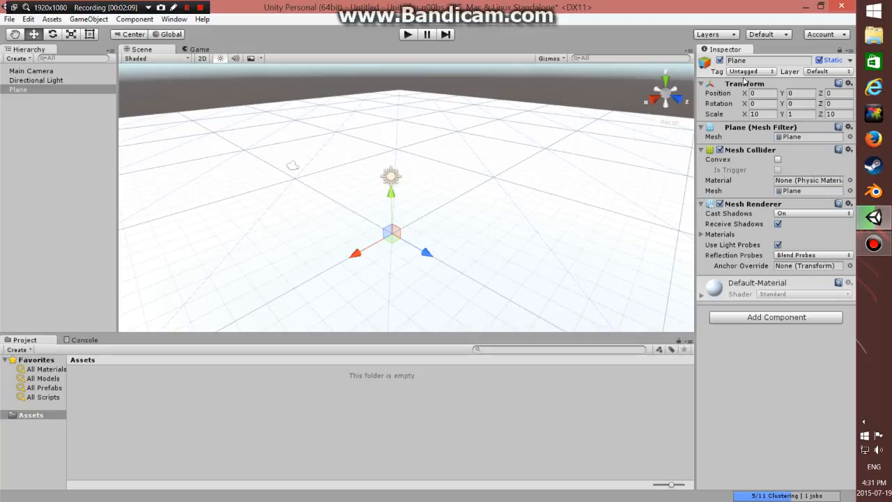
pyautogui.click(739, 83)
pyautogui.click(739, 83)
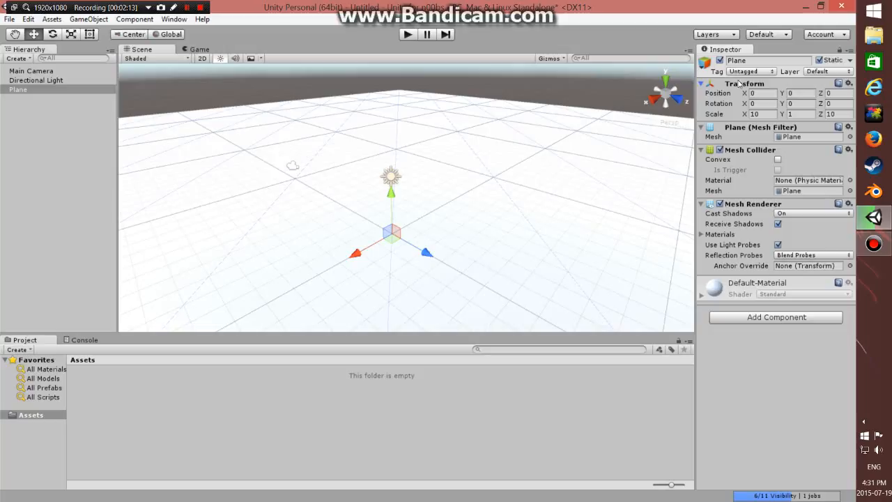
pyautogui.click(733, 130)
pyautogui.click(733, 130)
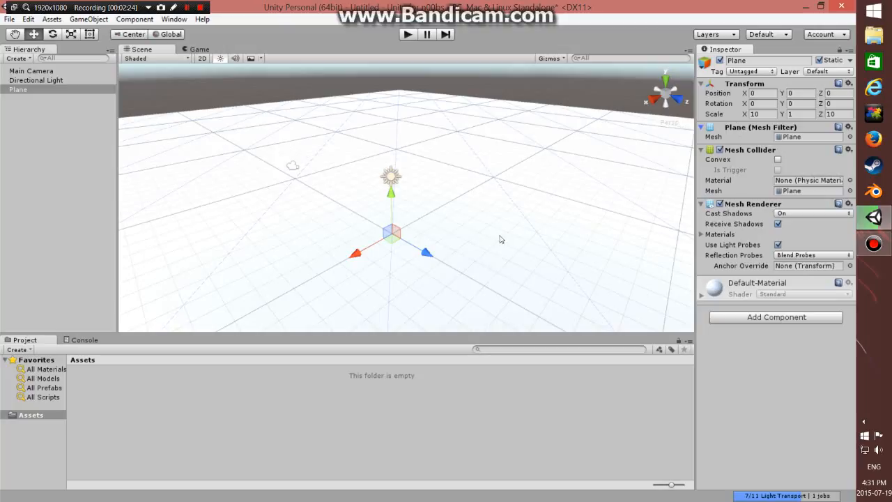
pyautogui.click(435, 202)
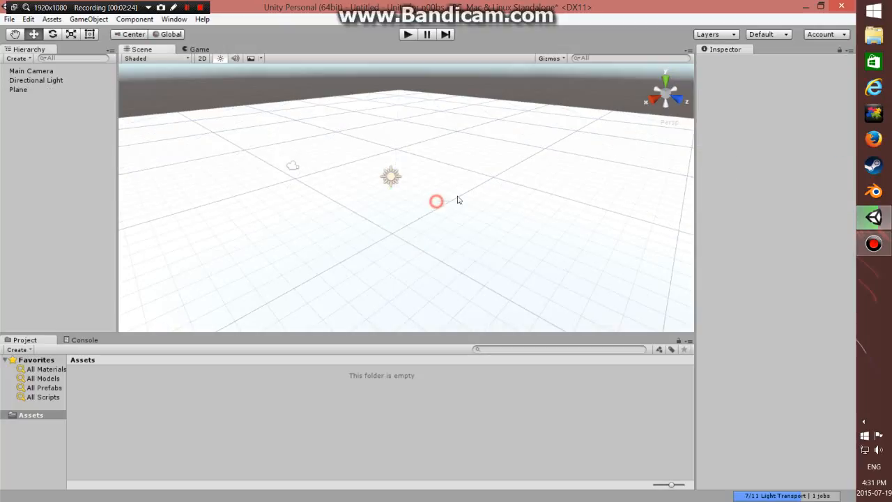
pyautogui.click(416, 213)
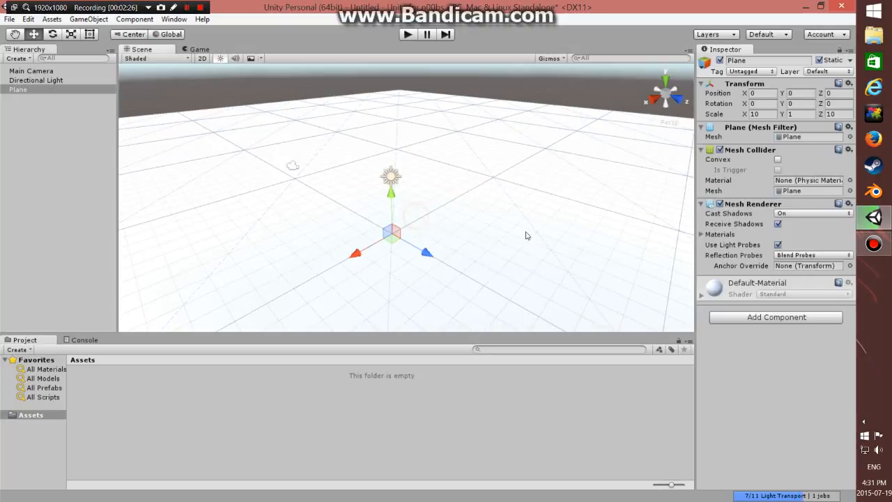
# Step: Try out the plane's Convex collider option and its Mesh Renderer switch, returning both to their original state
pyautogui.click(778, 160)
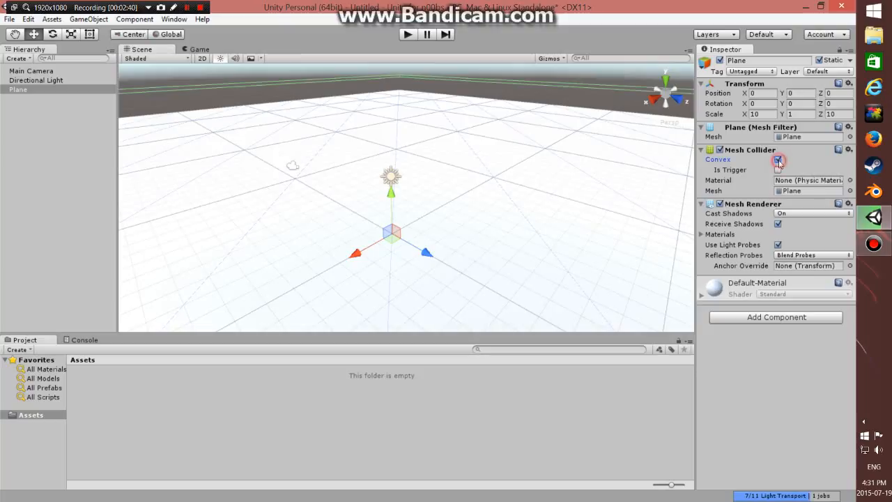
pyautogui.click(778, 160)
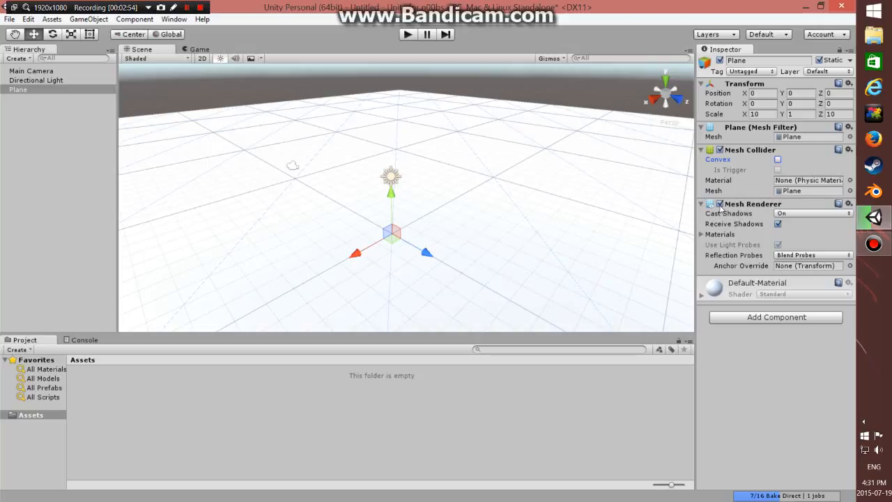
pyautogui.click(720, 204)
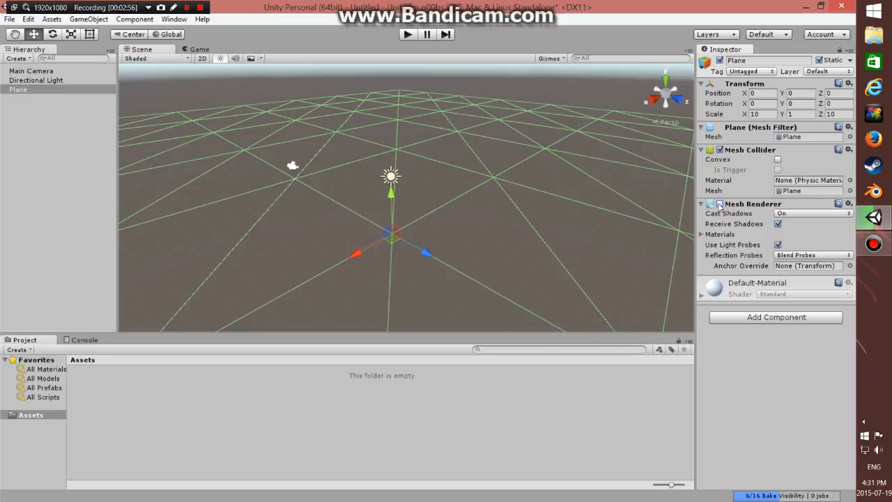
pyautogui.click(721, 204)
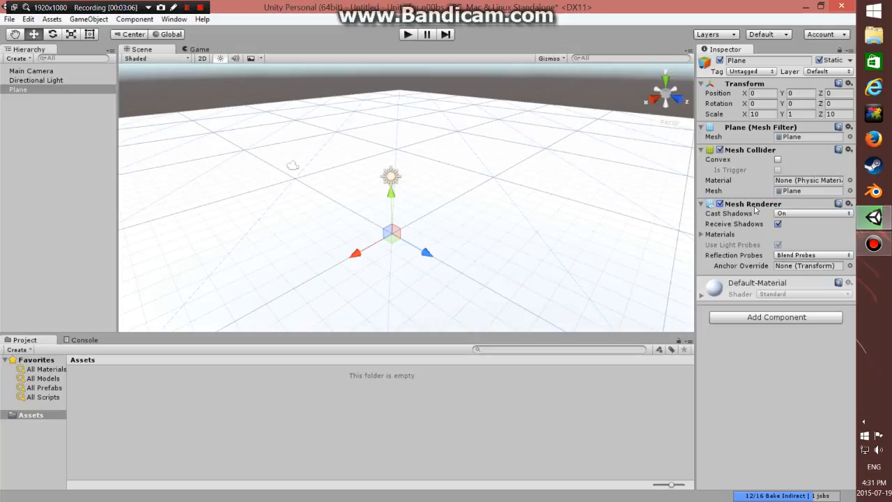
# Step: Examine the plane's Mesh Renderer settings for shadows, materials and reflection probes
pyautogui.click(721, 215)
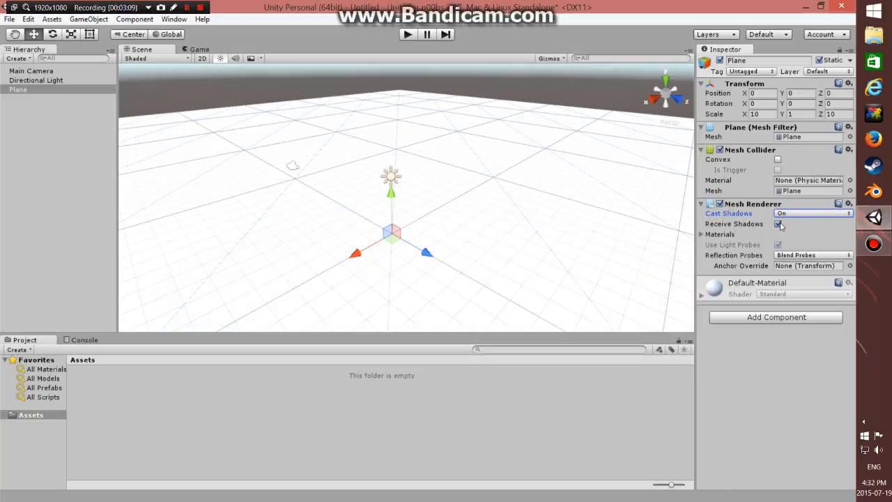
pyautogui.click(703, 237)
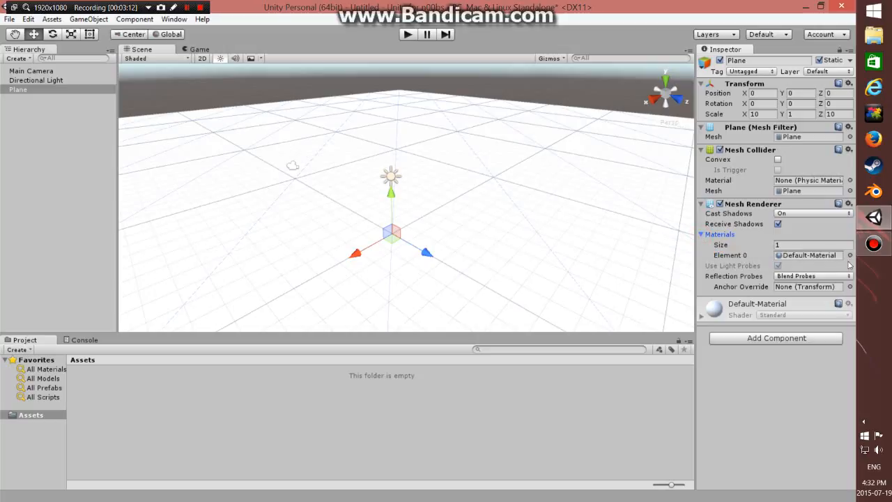
pyautogui.click(718, 234)
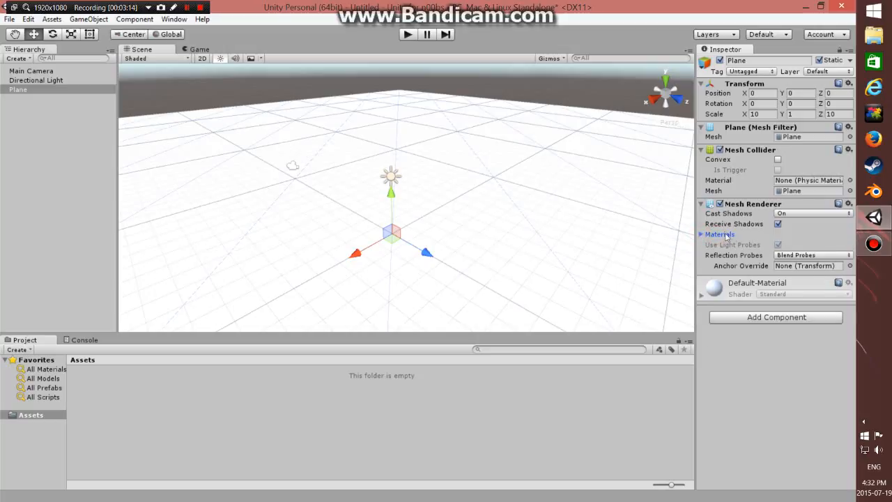
pyautogui.click(718, 234)
pyautogui.click(718, 234)
pyautogui.click(802, 259)
pyautogui.click(757, 281)
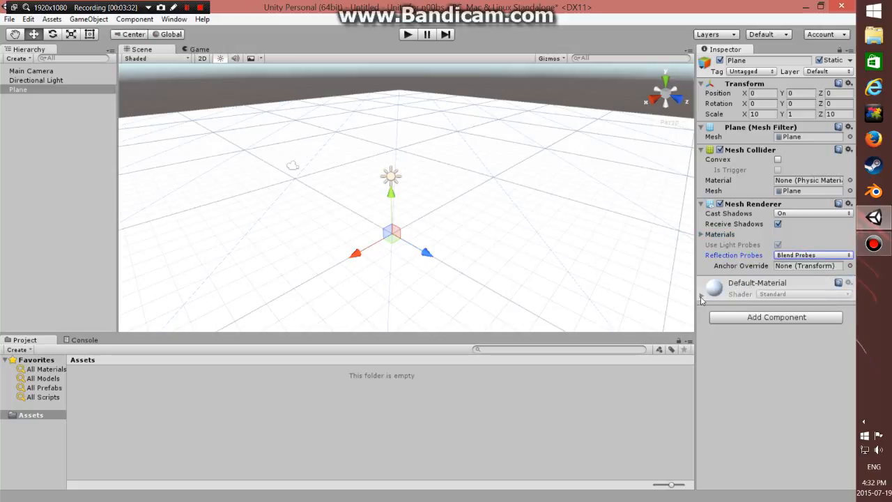
# Step: Examine the shader properties of the plane's Default-Material, including its main and secondary maps
pyautogui.click(701, 298)
pyautogui.scroll(-2, 756, 325)
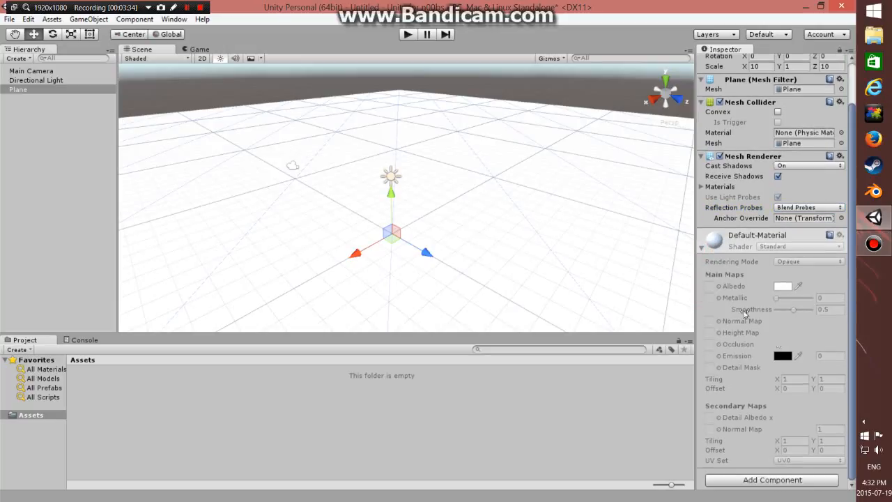
pyautogui.click(703, 247)
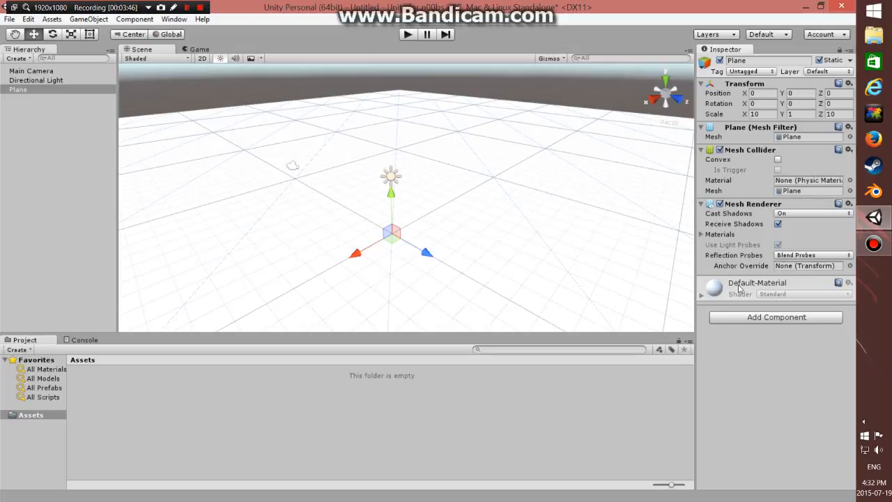
pyautogui.click(702, 298)
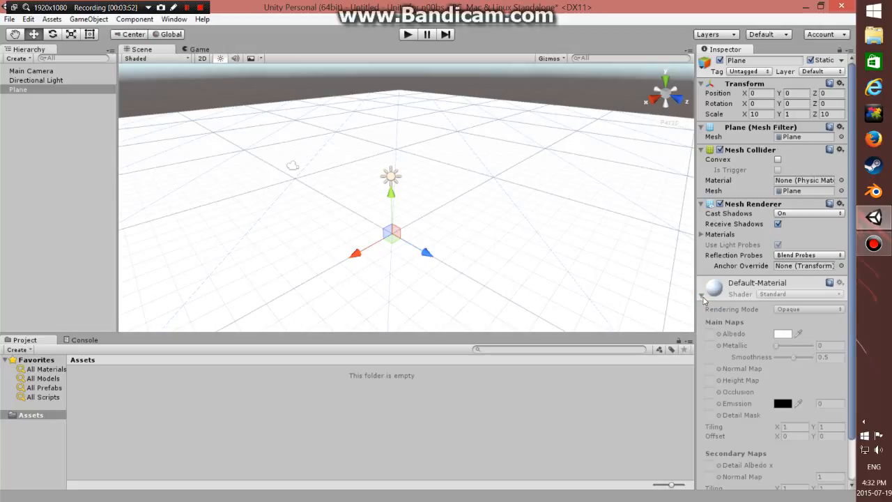
pyautogui.click(702, 297)
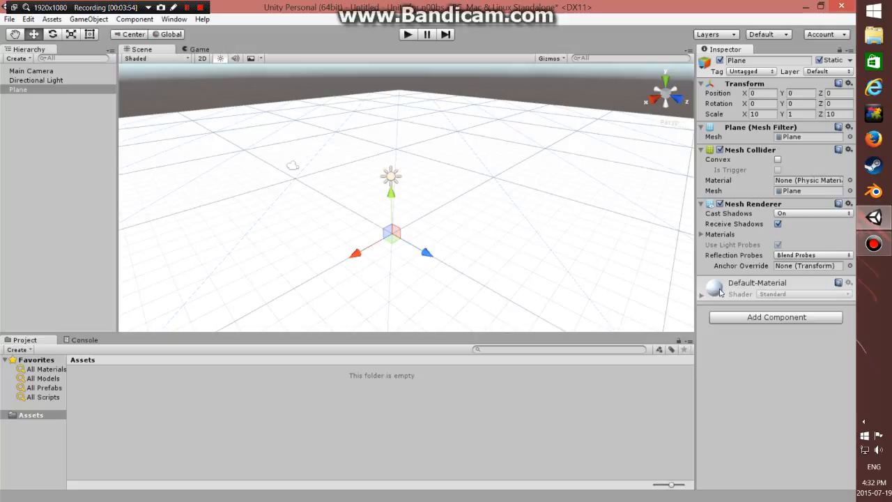
pyautogui.click(702, 296)
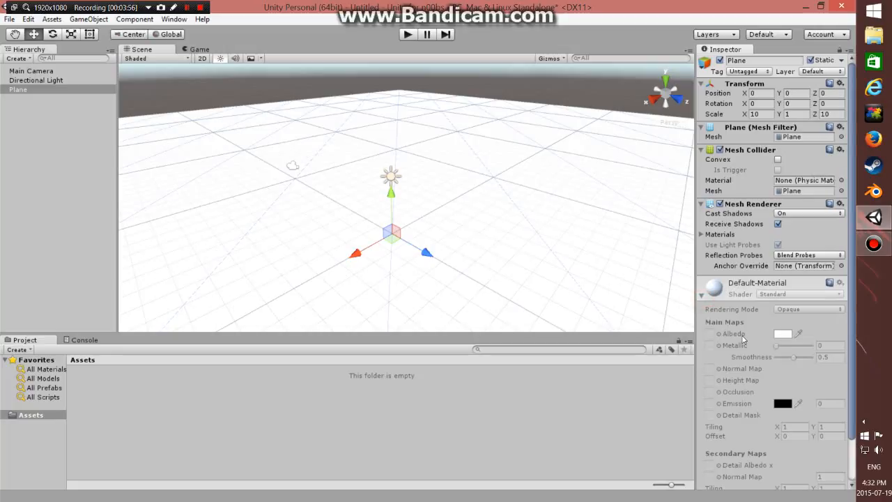
pyautogui.scroll(-3, 743, 339)
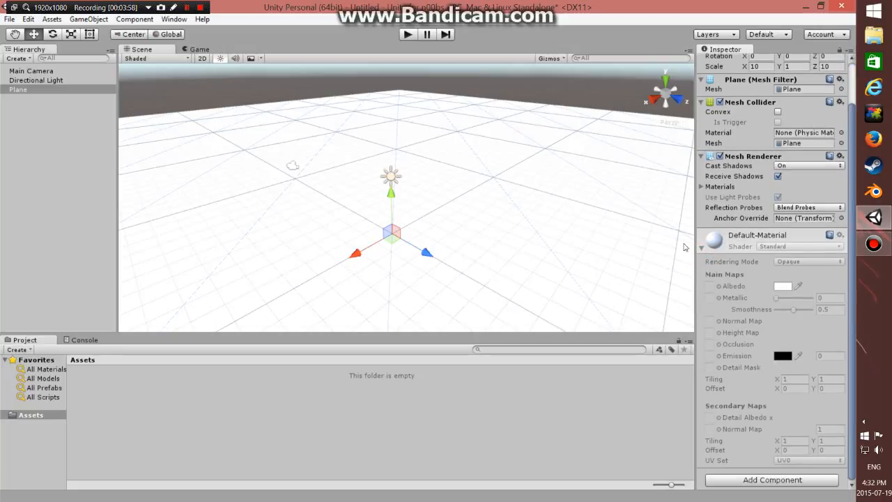
pyautogui.click(702, 248)
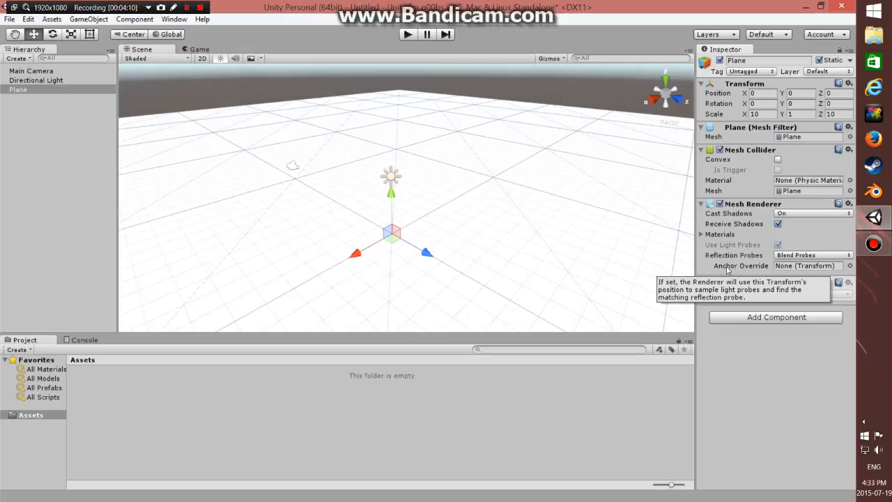
# Step: Set Cast Shadows to Off in the plane's Mesh Renderer
pyautogui.click(792, 216)
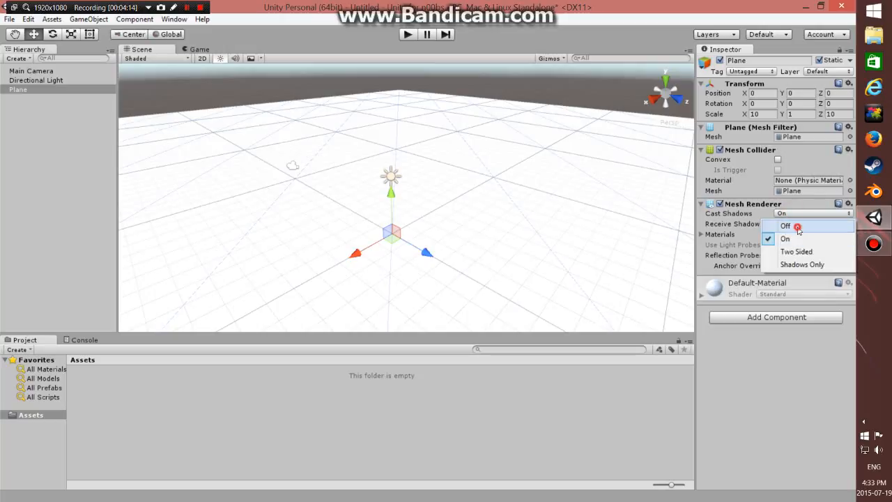
pyautogui.click(798, 227)
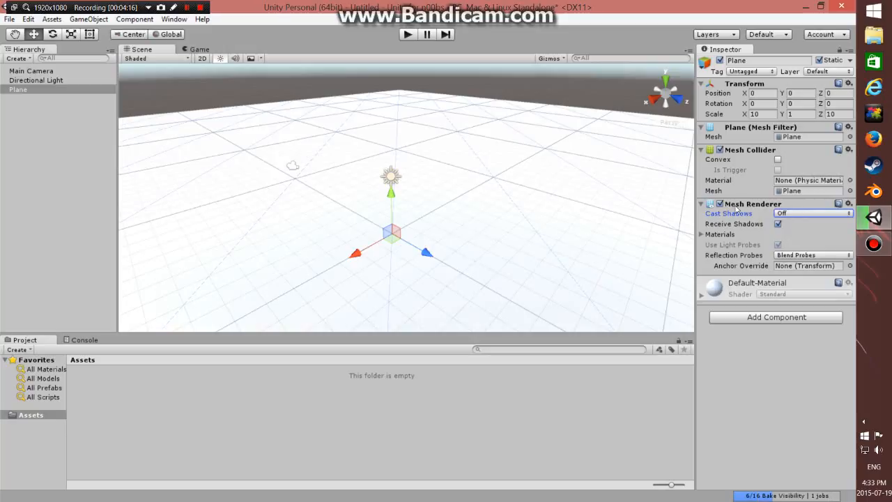
pyautogui.scroll(-2, 488, 172)
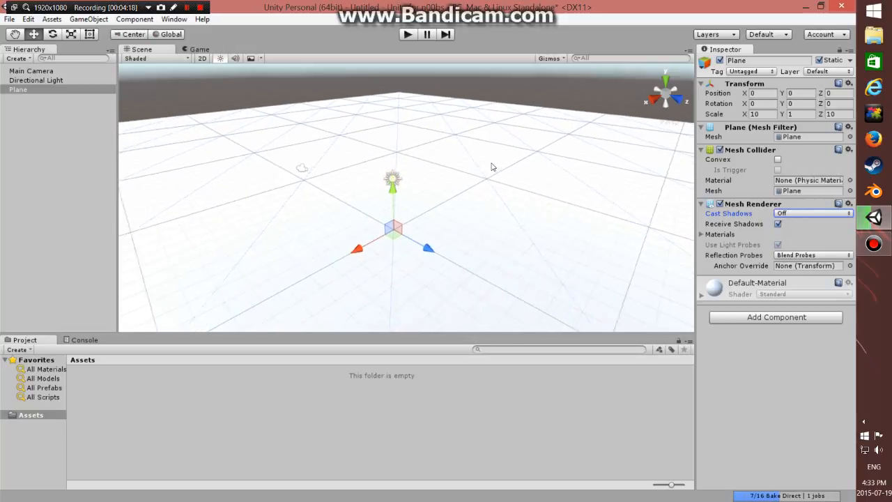
pyautogui.scroll(2, 492, 166)
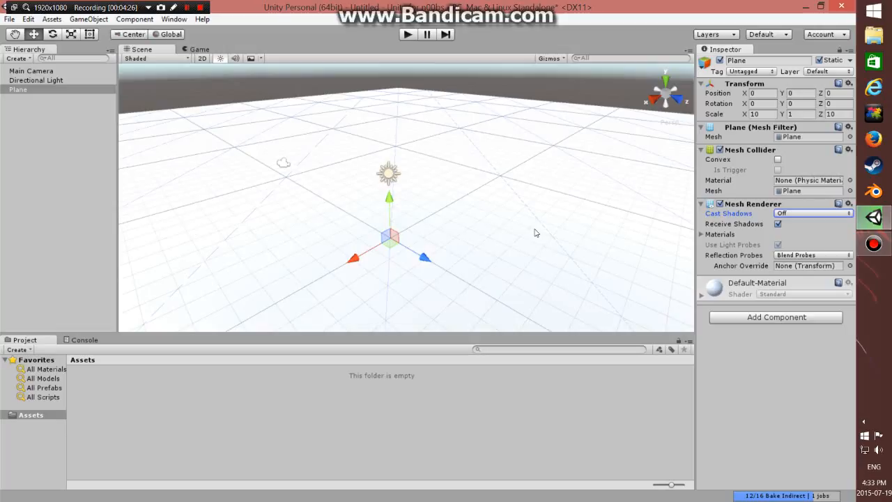
pyautogui.click(46, 115)
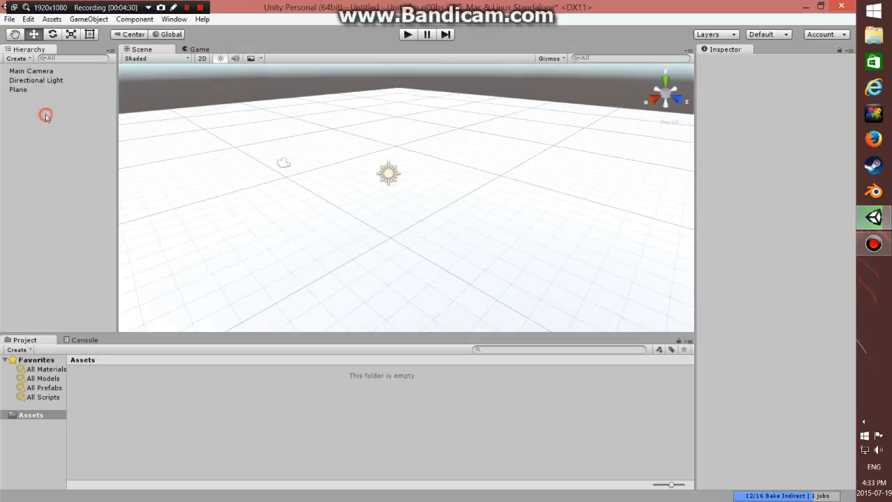
pyautogui.click(21, 90)
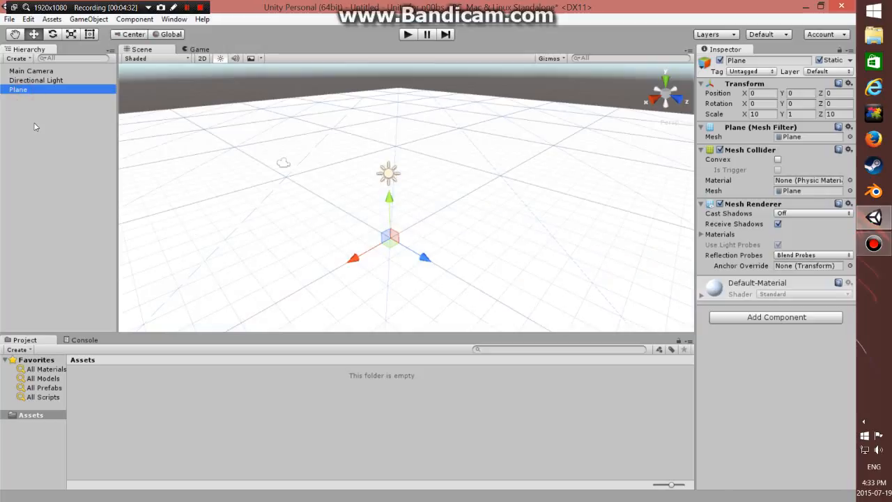
pyautogui.click(36, 126)
pyautogui.scroll(-10, 436, 268)
pyautogui.scroll(-8, 424, 247)
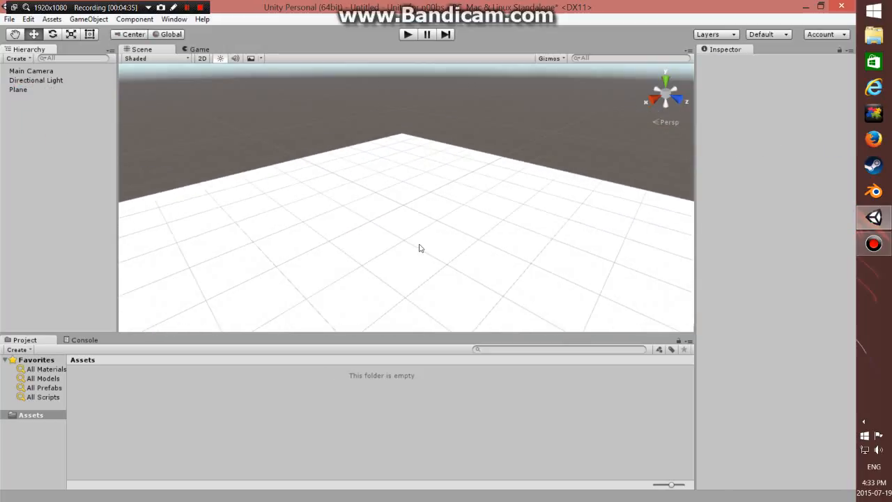
# Step: Examine the plane's extent in the scene relative to the camera and the Directional Light
pyautogui.scroll(3, 420, 247)
pyautogui.scroll(4, 418, 246)
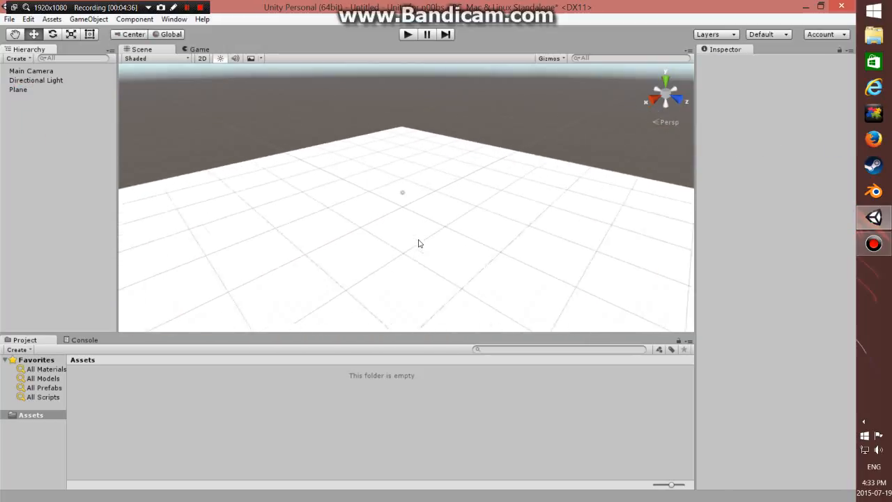
pyautogui.click(404, 195)
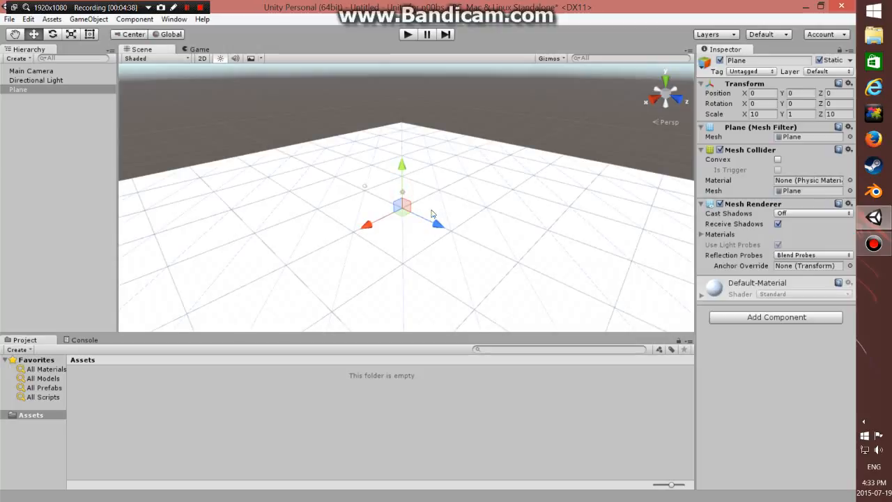
pyautogui.scroll(-5, 470, 237)
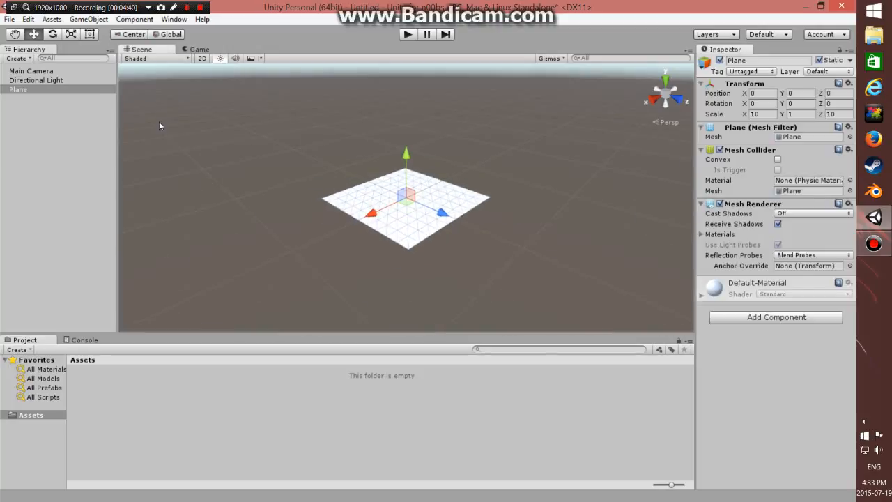
pyautogui.click(36, 80)
pyautogui.scroll(5, 477, 230)
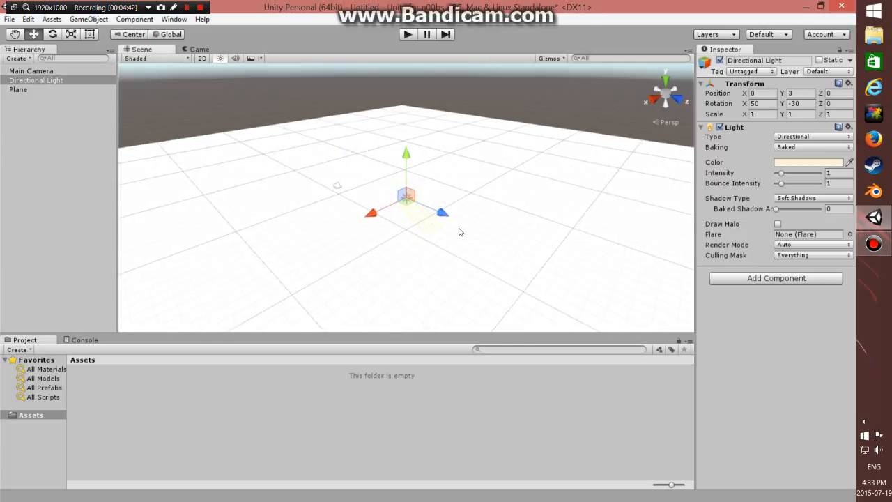
pyautogui.scroll(4, 458, 230)
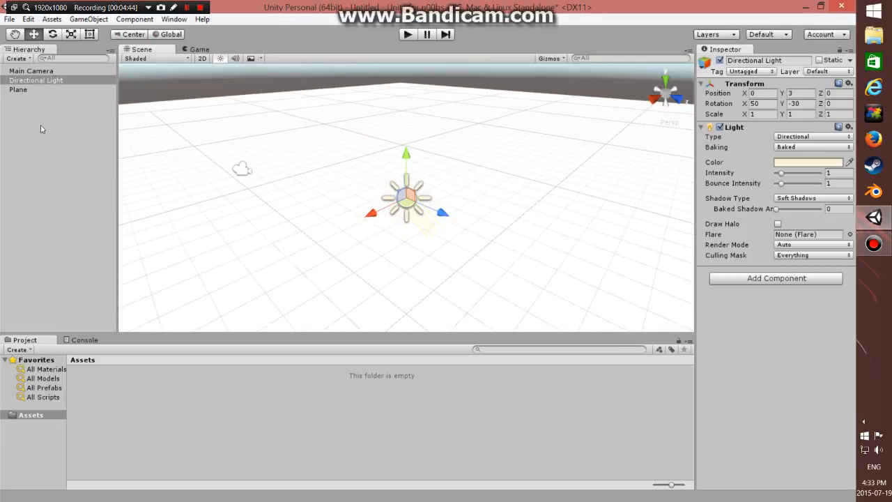
# Step: Set the plane's X and Z scale to 2 and check its size in the scene
pyautogui.click(19, 90)
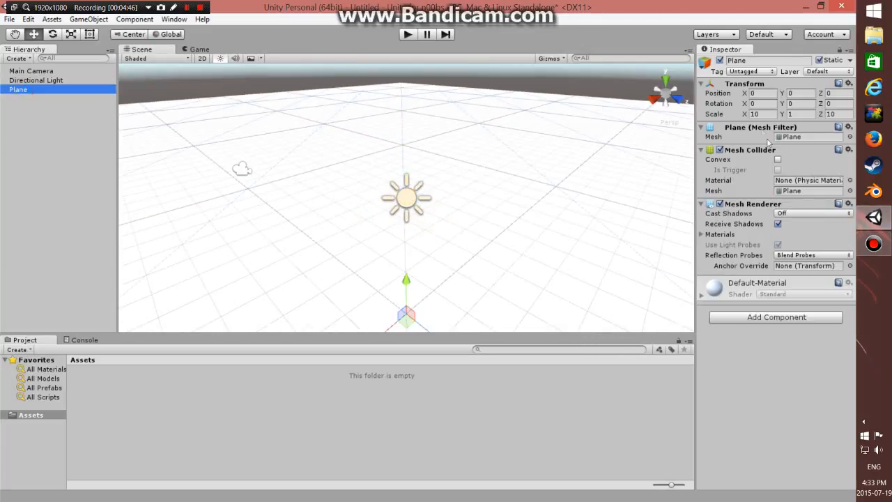
pyautogui.click(762, 113)
pyautogui.write('2')
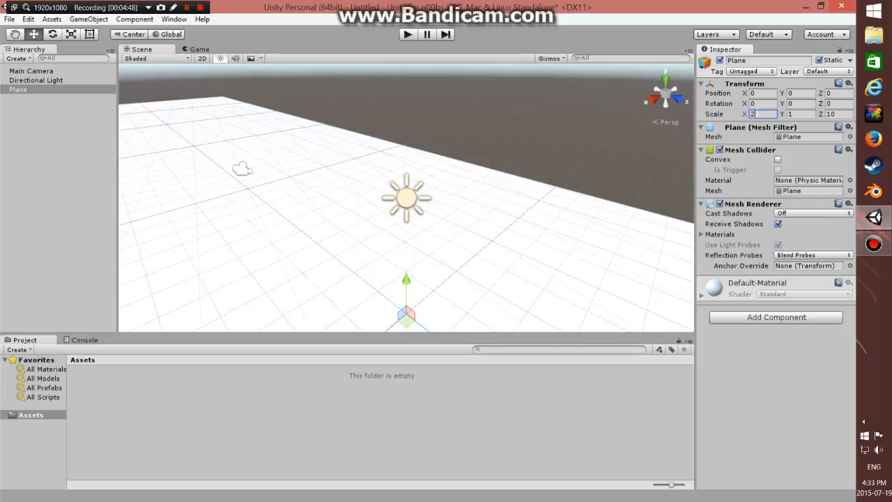
pyautogui.press('Tab')
pyautogui.press('Tab')
pyautogui.write('2')
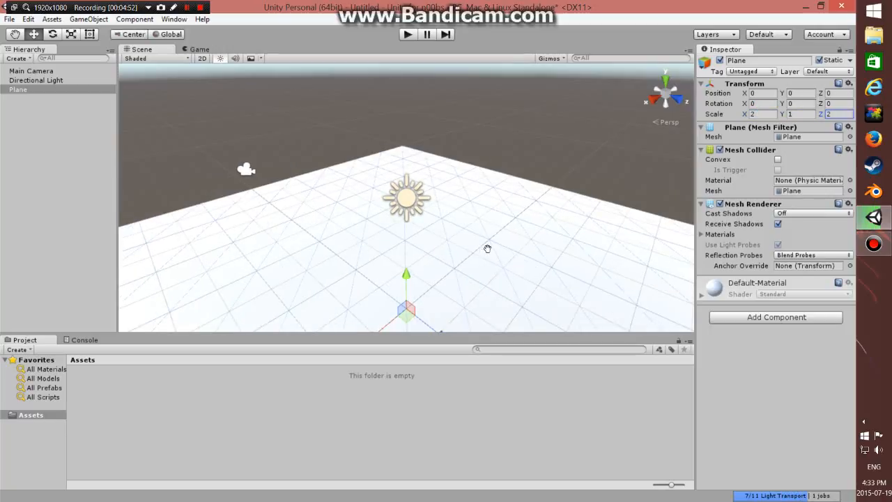
pyautogui.moveTo(488, 249); pyautogui.dragTo(483, 143, button='middle')
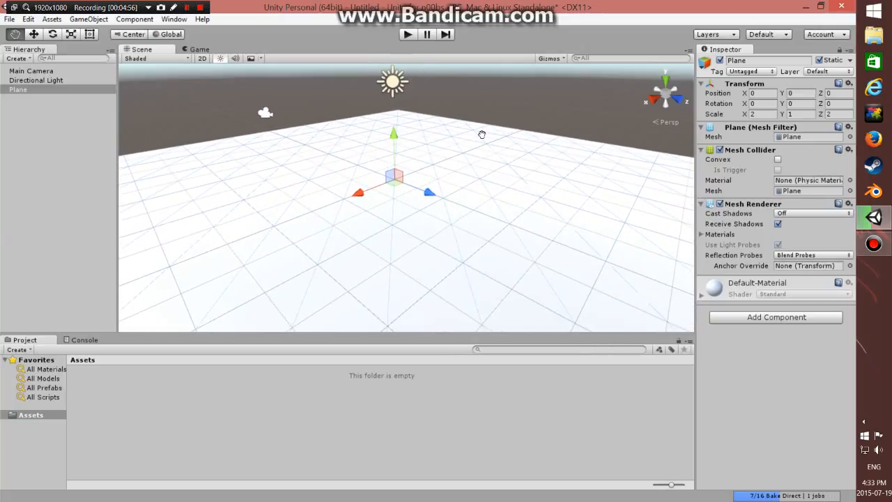
pyautogui.scroll(-5, 505, 180)
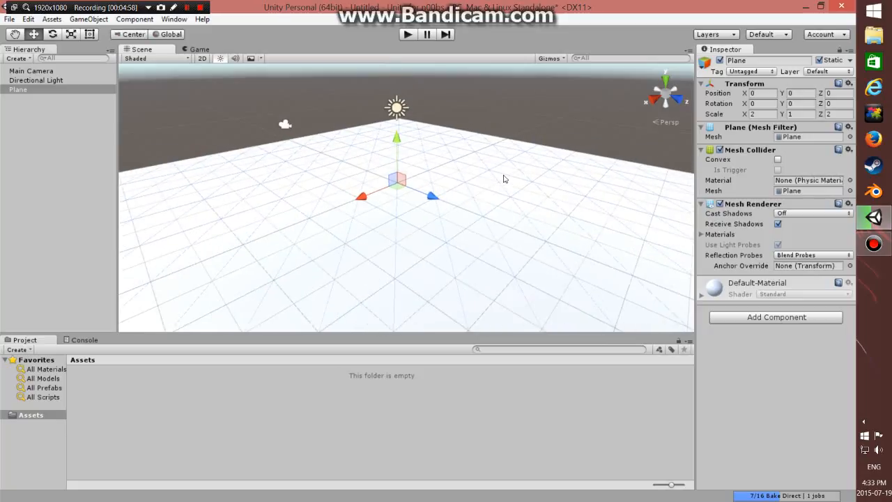
pyautogui.scroll(4, 505, 179)
pyautogui.moveTo(506, 179); pyautogui.dragTo(504, 187, button='middle')
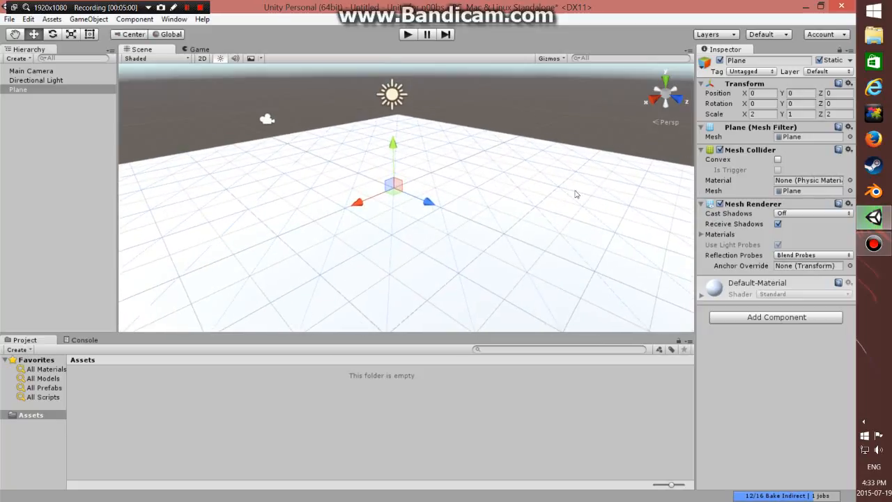
# Step: Set the plane's X and Z scale to 5
pyautogui.click(760, 114)
pyautogui.write('5')
pyautogui.press('Tab')
pyautogui.press('Tab')
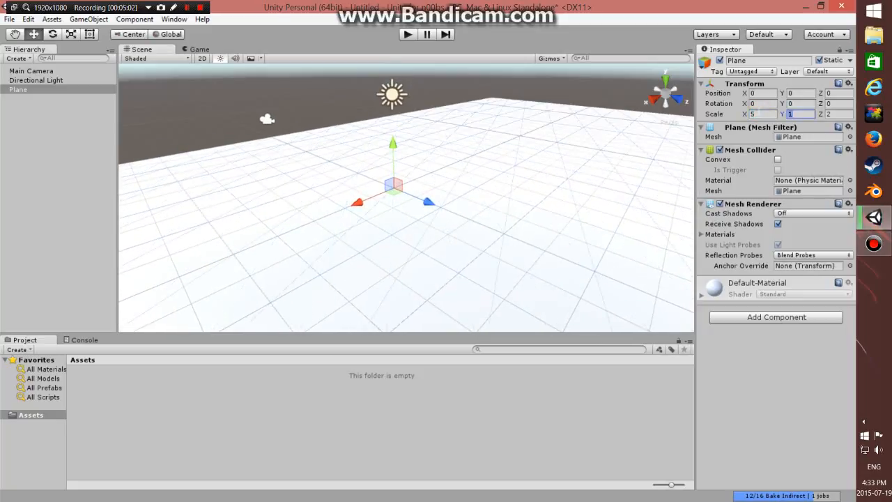
pyautogui.write('5')
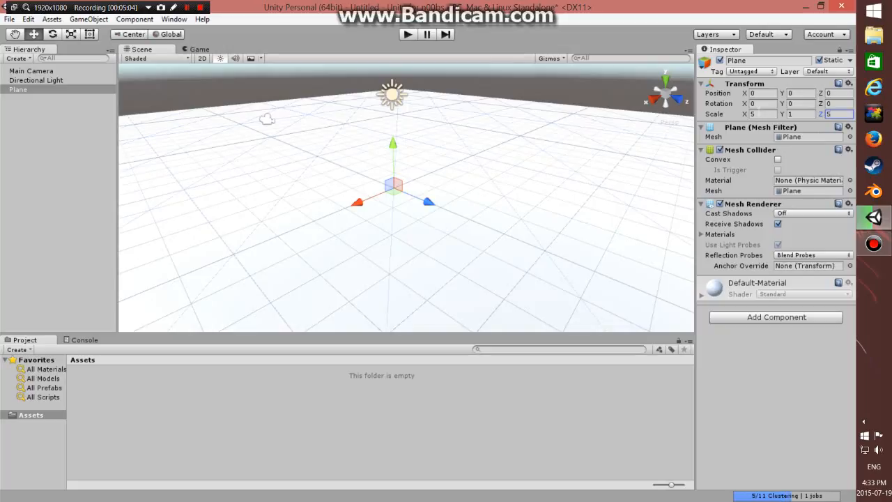
pyautogui.scroll(-6, 414, 283)
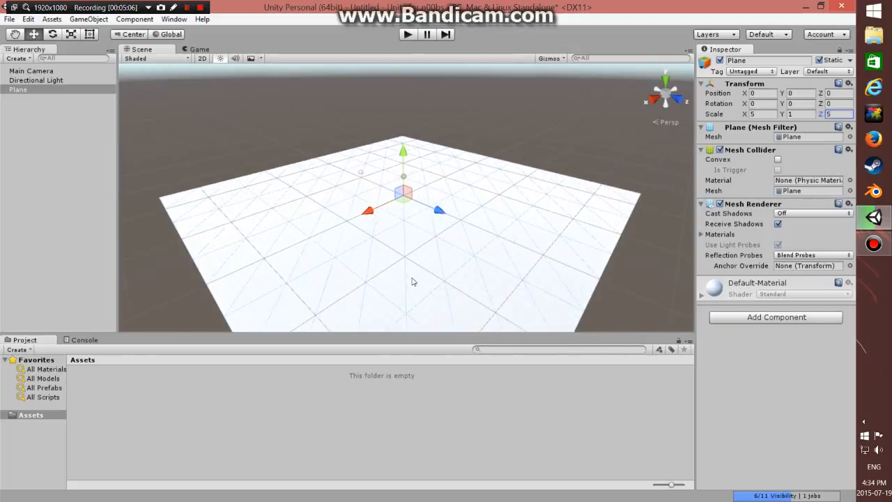
pyautogui.scroll(5, 412, 281)
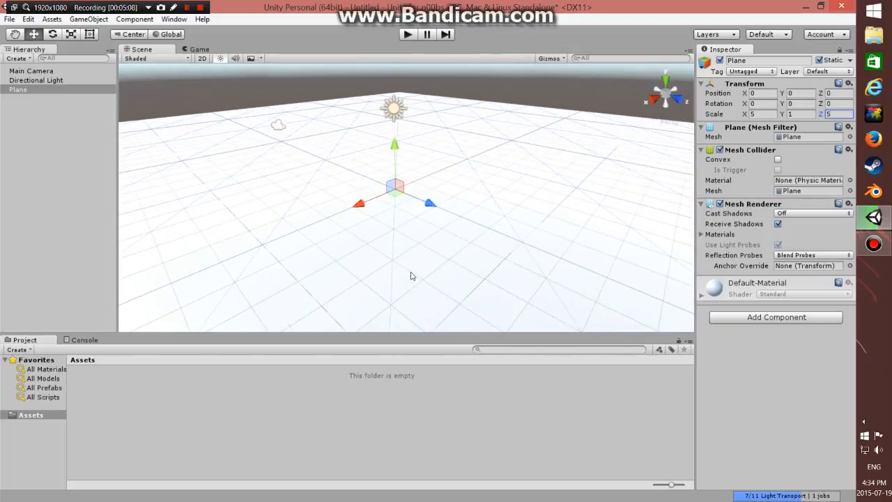
# Step: Add a 3D cube to the scene
pyautogui.click(17, 58)
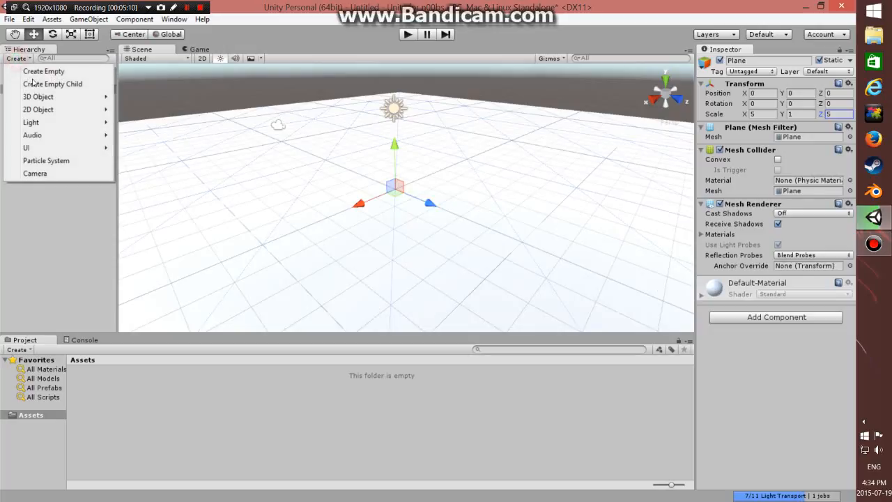
pyautogui.moveTo(42, 97)
pyautogui.click(139, 98)
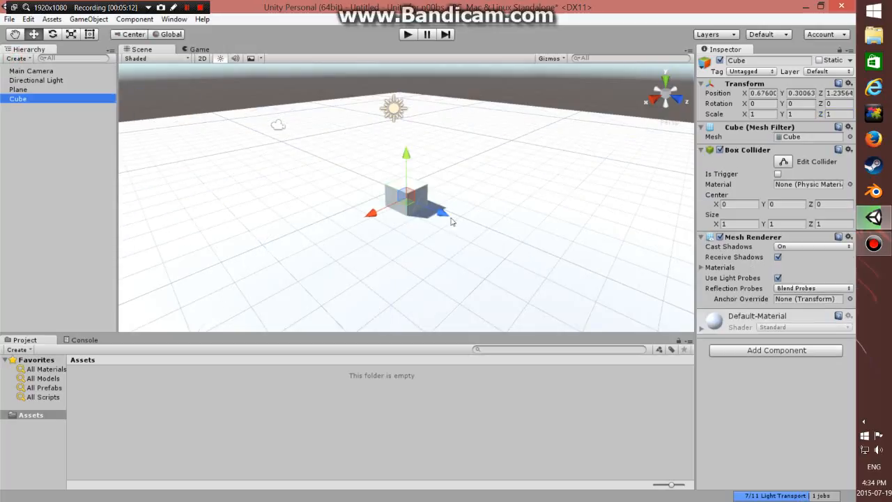
pyautogui.scroll(2, 411, 197)
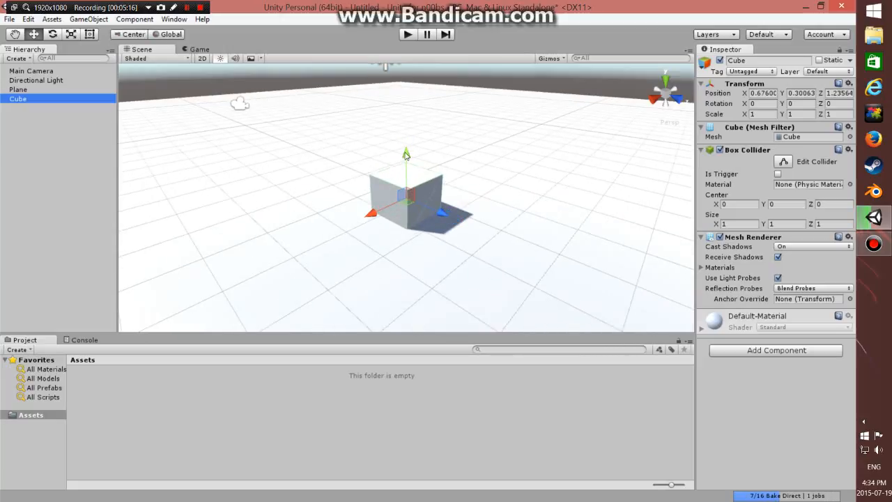
# Step: Try raising the cube slightly along its Y axis, then undo the move
pyautogui.click(407, 155)
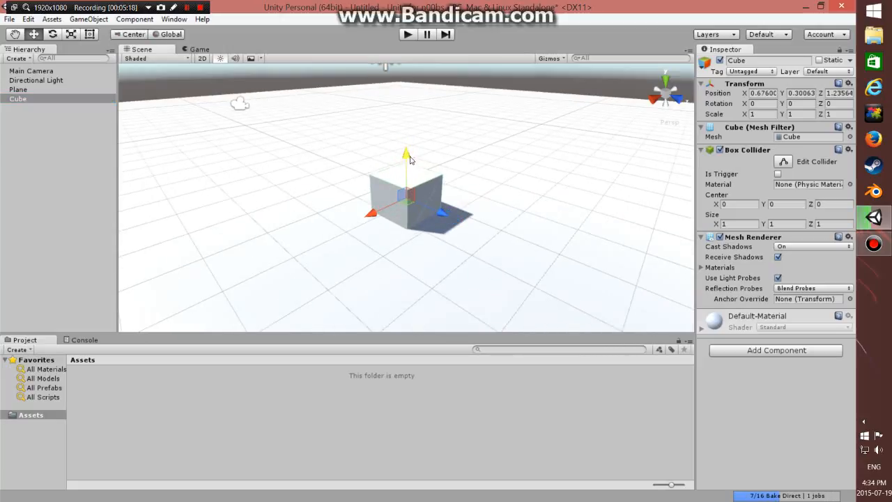
pyautogui.moveTo(408, 154); pyautogui.dragTo(412, 130)
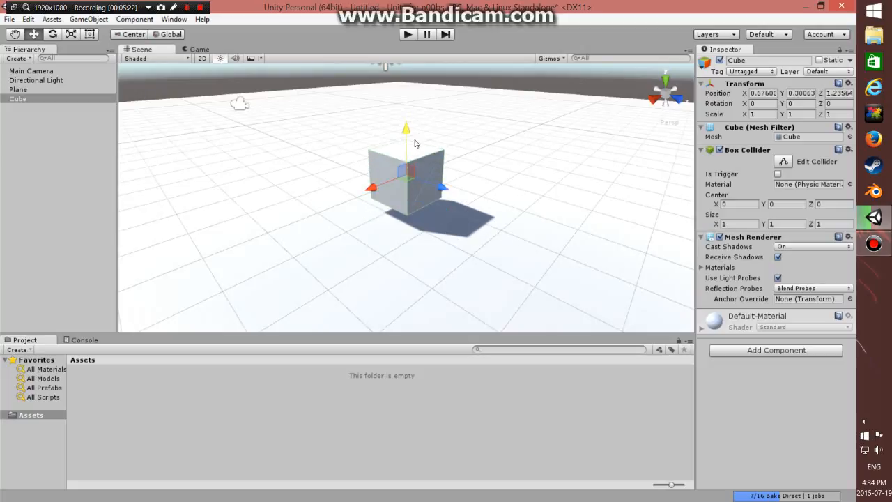
pyautogui.hotkey('ctrl', 'z')
# Step: Set the cube's X, Y and Z position to 0
pyautogui.click(776, 96)
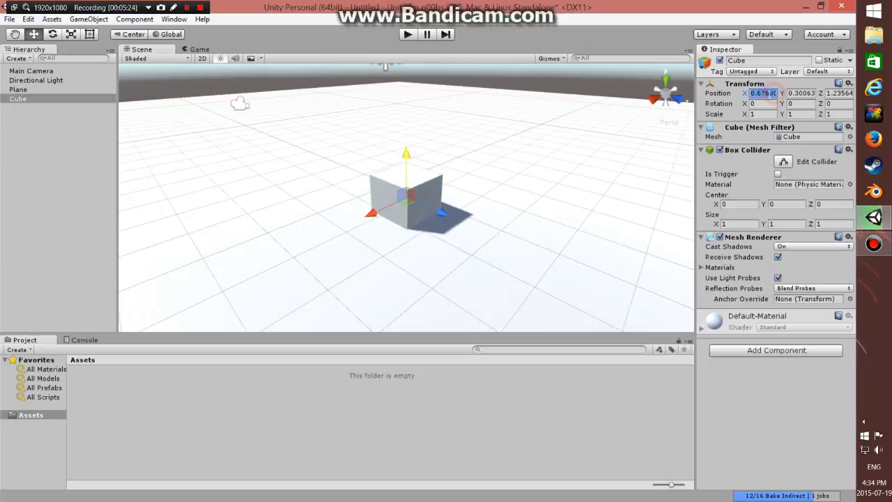
pyautogui.write('0')
pyautogui.press('Tab')
pyautogui.write('0')
pyautogui.press('Tab')
pyautogui.write('0')
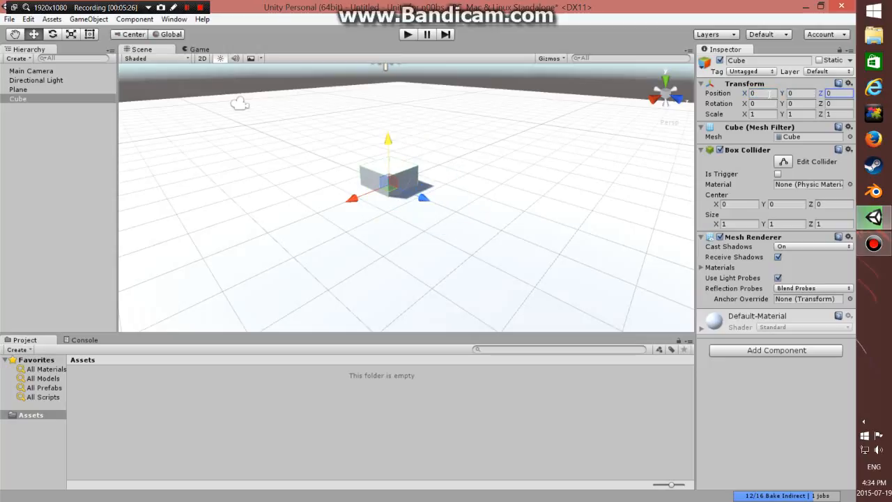
# Step: Raise the cube to a Y position of 0.5 and mark it as Static
pyautogui.moveTo(389, 141); pyautogui.dragTo(390, 123)
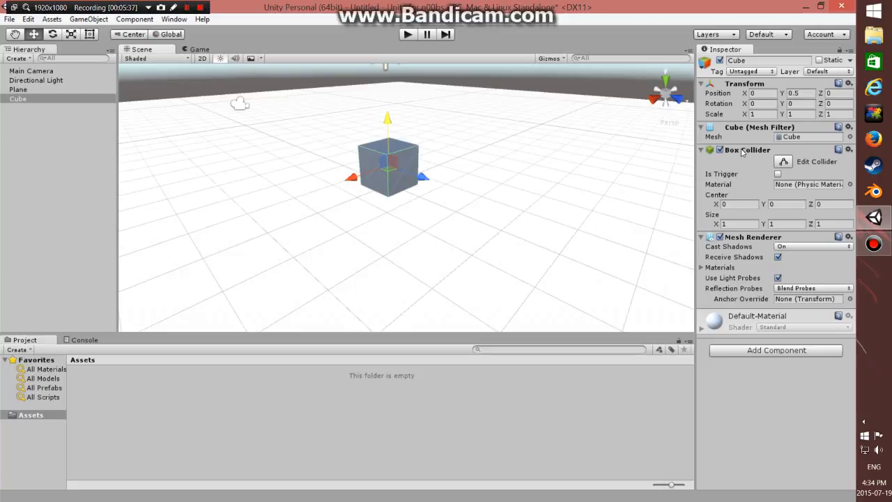
pyautogui.click(819, 60)
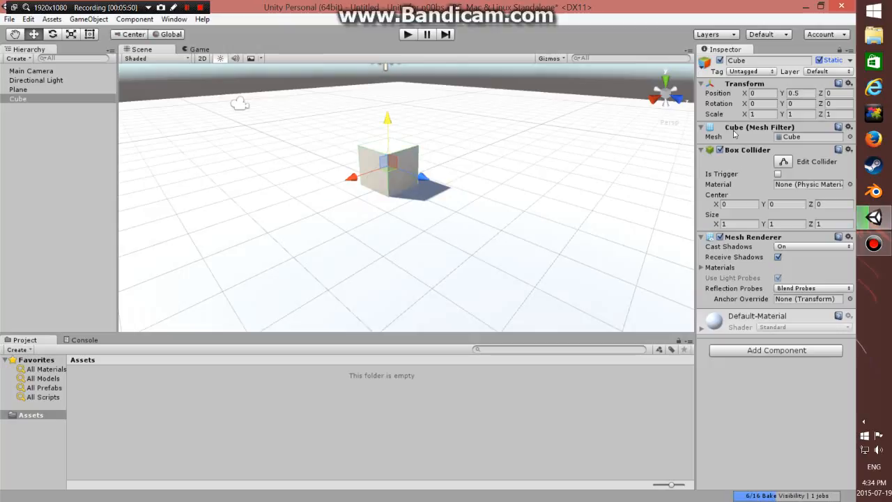
pyautogui.click(734, 133)
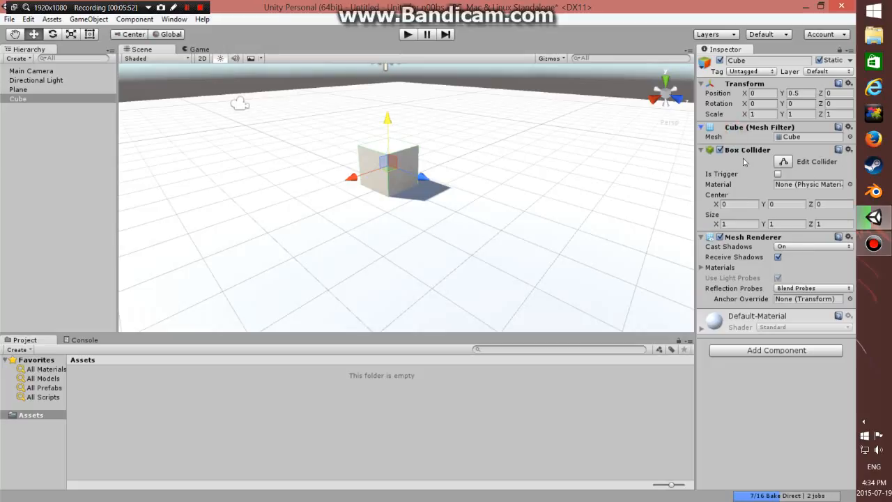
# Step: Try editing the cube's Box Collider by pulling one side outward, then undo the change
pyautogui.click(785, 162)
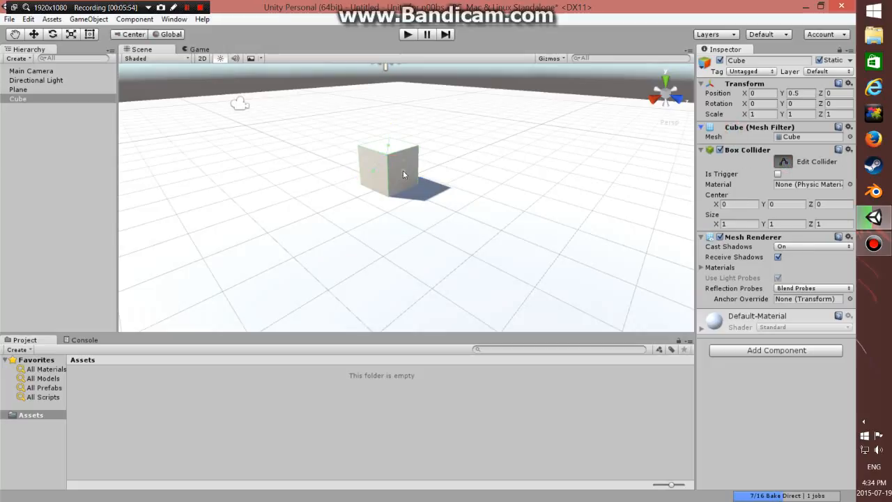
pyautogui.moveTo(404, 169); pyautogui.dragTo(474, 194)
pyautogui.hotkey('ctrl', 'z')
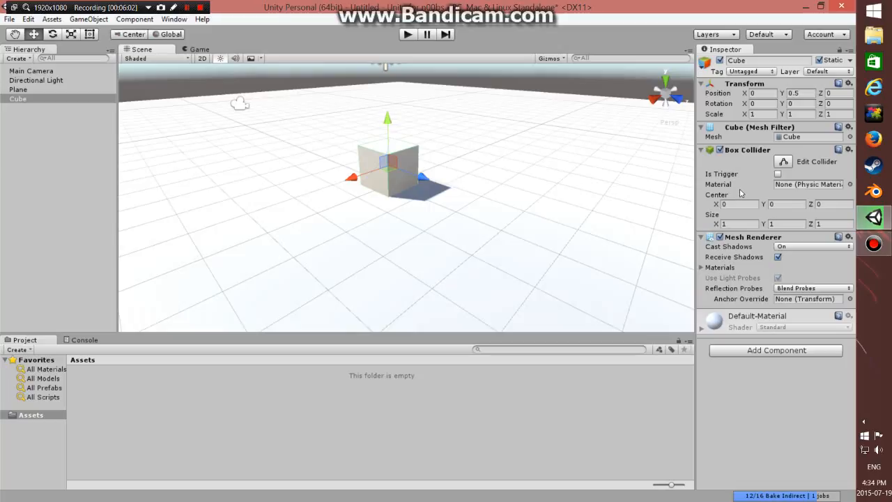
# Step: Set the cube's position to X 5 and Z 2
pyautogui.scroll(-5, 472, 165)
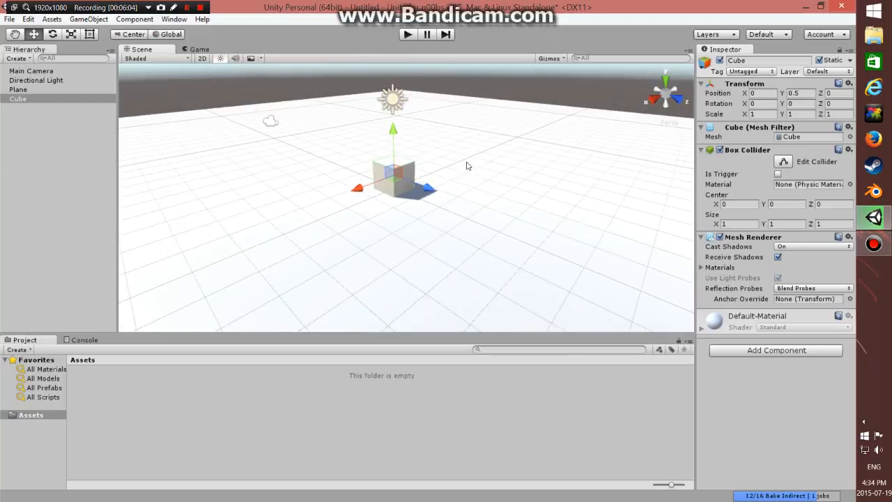
pyautogui.scroll(4, 470, 164)
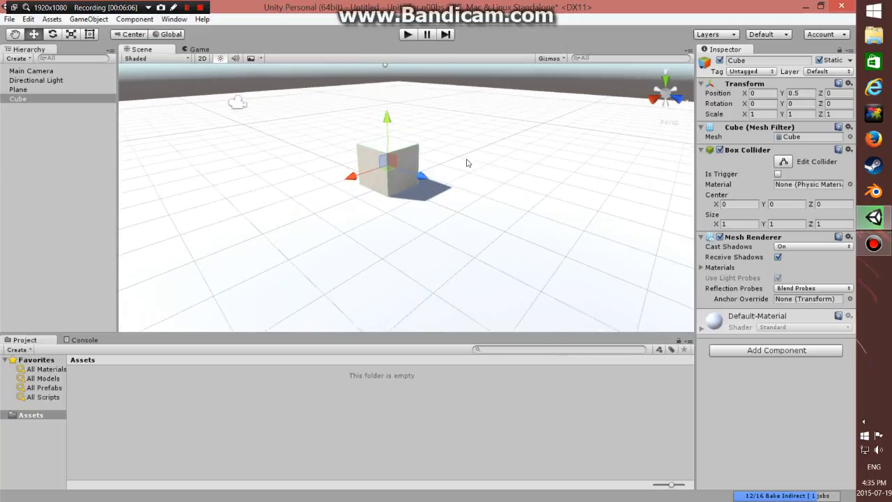
pyautogui.click(761, 93)
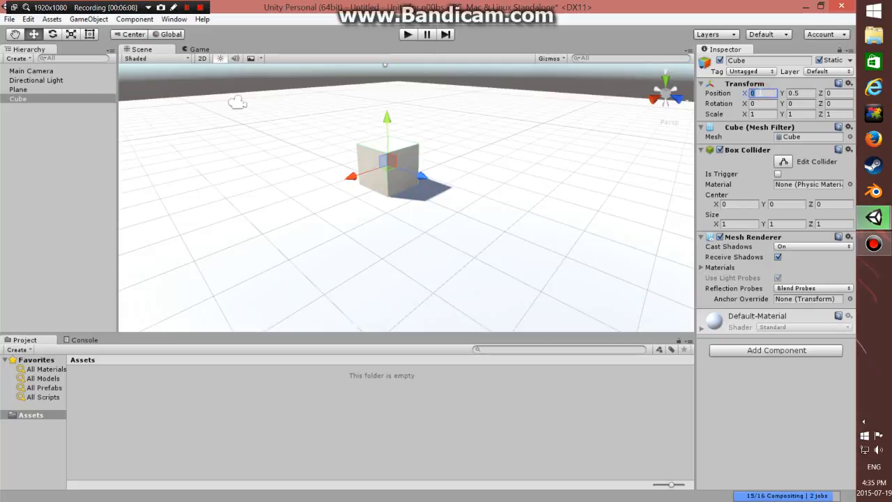
pyautogui.write('5')
pyautogui.press('Tab')
pyautogui.press('Tab')
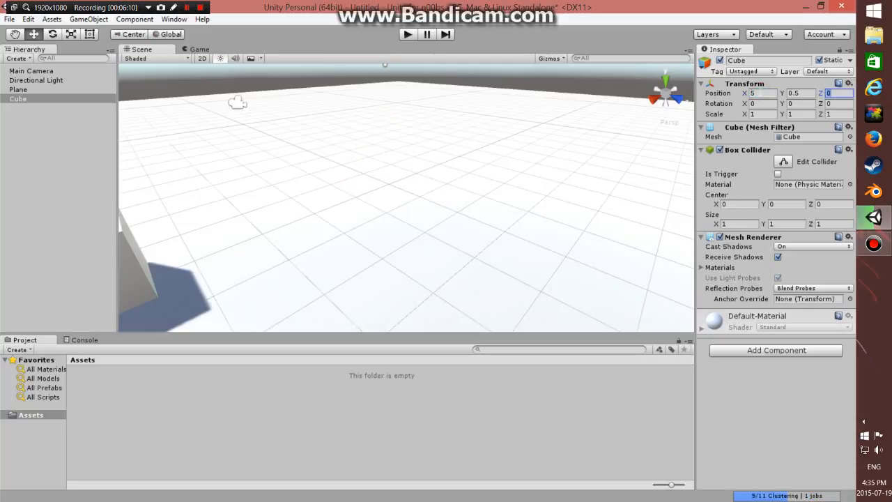
pyautogui.write('2')
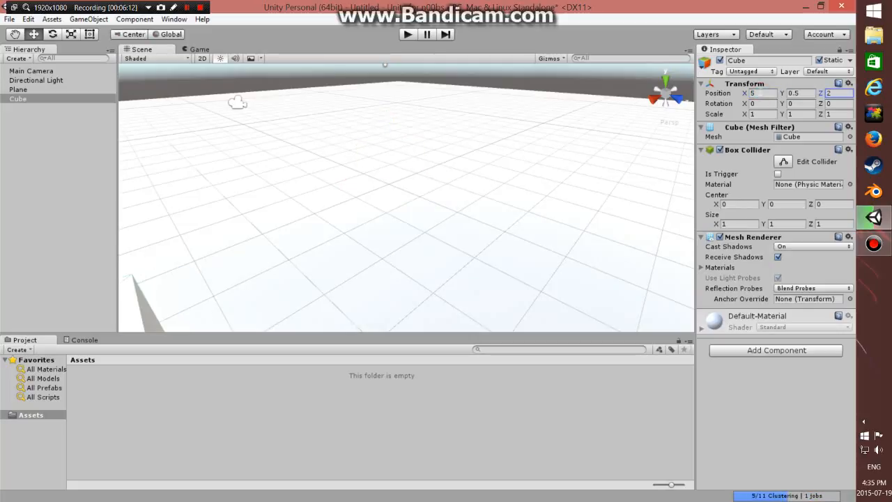
# Step: Frame the cube in the scene and duplicate it
pyautogui.write('f')
pyautogui.scroll(-8, 488, 190)
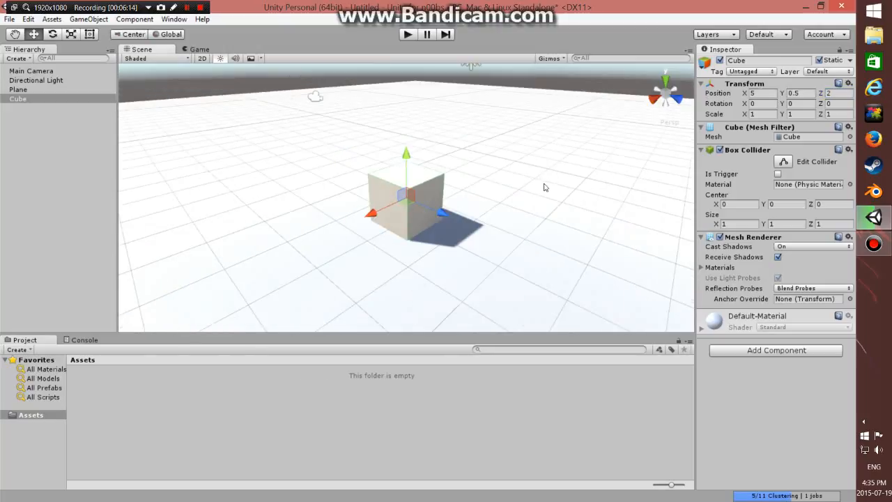
pyautogui.moveTo(536, 179); pyautogui.dragTo(405, 236, button='middle')
pyautogui.scroll(-5, 404, 236)
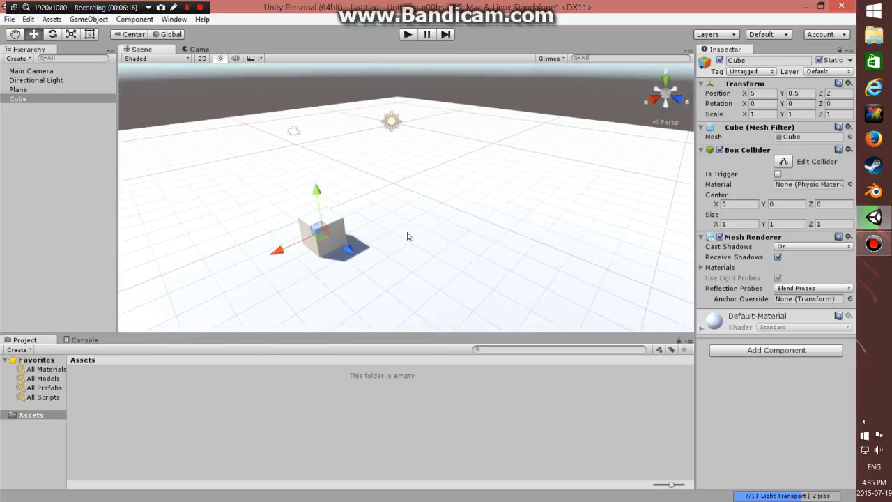
pyautogui.keyDown('alt'); pyautogui.moveTo(409, 235); pyautogui.dragTo(404, 215); pyautogui.keyUp('alt')
pyautogui.hotkey('ctrl', 'd')
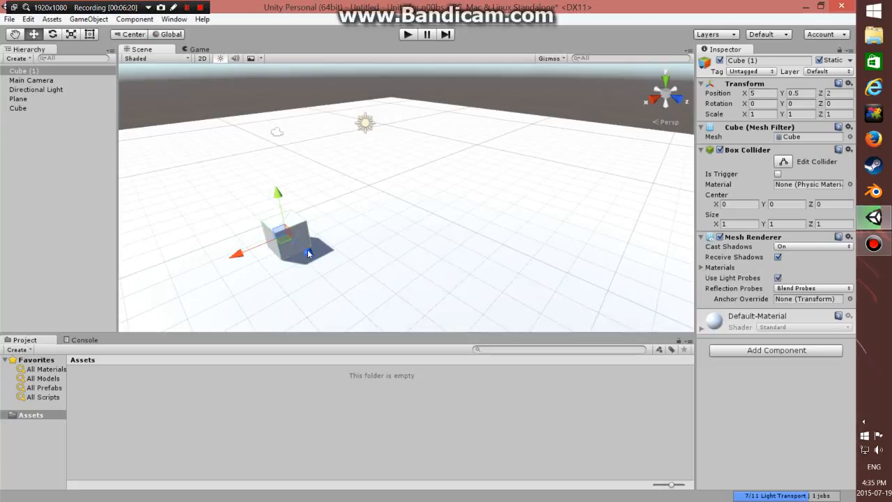
# Step: Position the duplicated cube at X 2, Y 1, Z 5.5 and scale it to 2 on all axes
pyautogui.moveTo(308, 253); pyautogui.dragTo(355, 290)
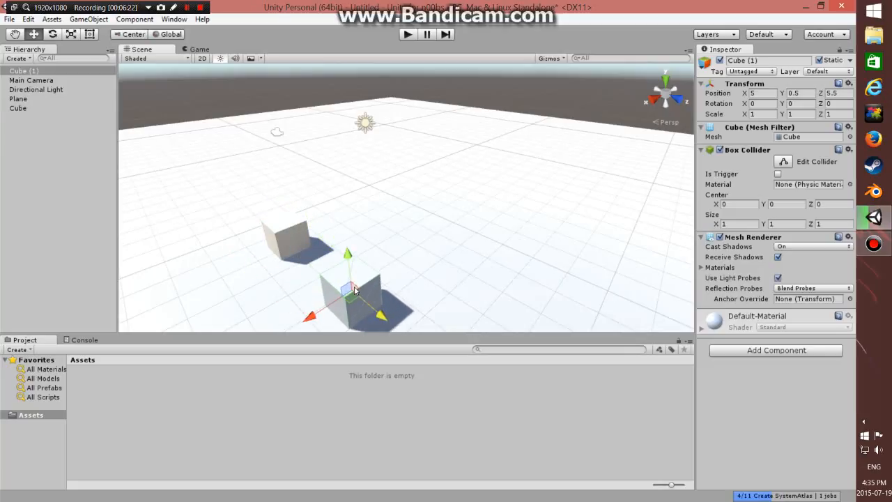
pyautogui.moveTo(312, 318); pyautogui.dragTo(415, 265)
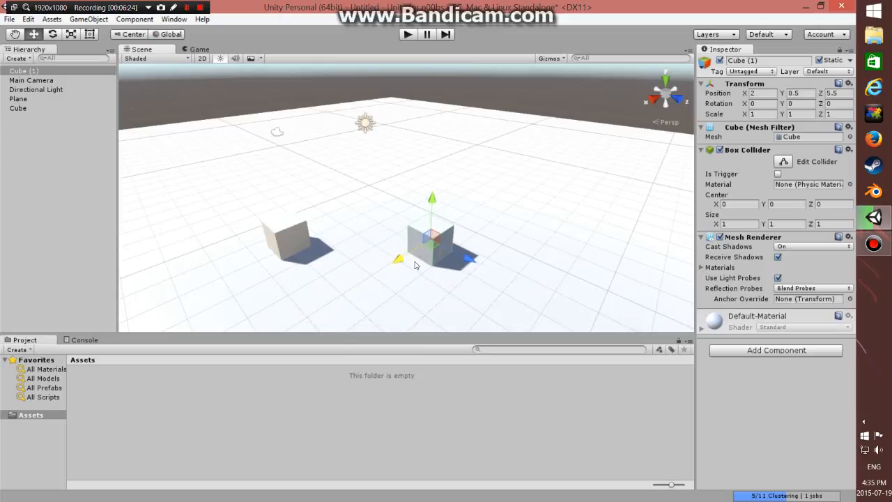
pyautogui.click(759, 114)
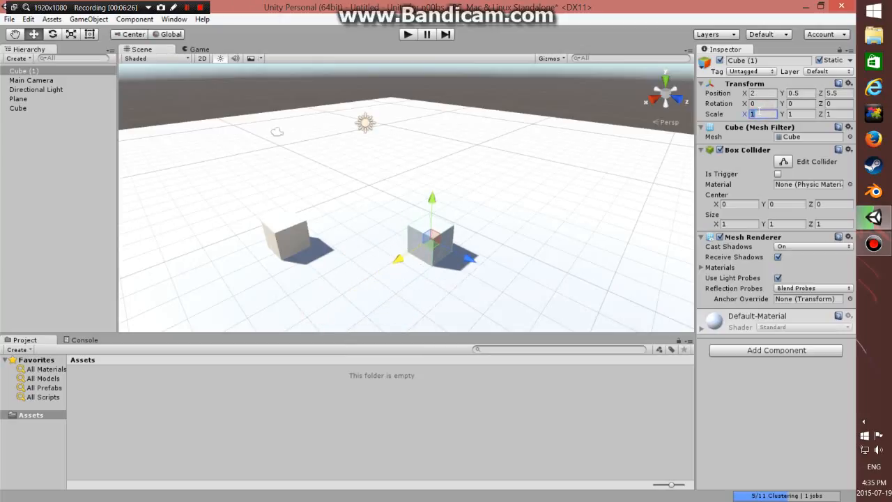
pyautogui.write('2')
pyautogui.press('Tab')
pyautogui.write('2')
pyautogui.press('Tab')
pyautogui.write('2')
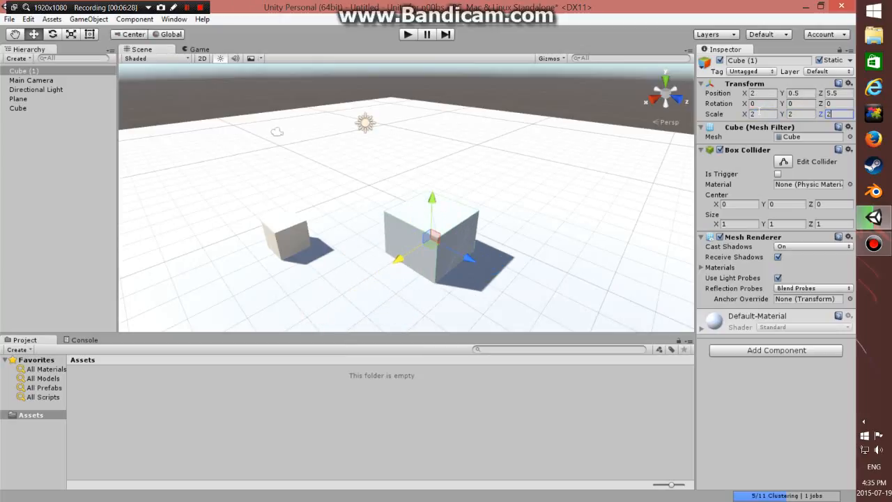
pyautogui.moveTo(432, 201); pyautogui.dragTo(438, 184)
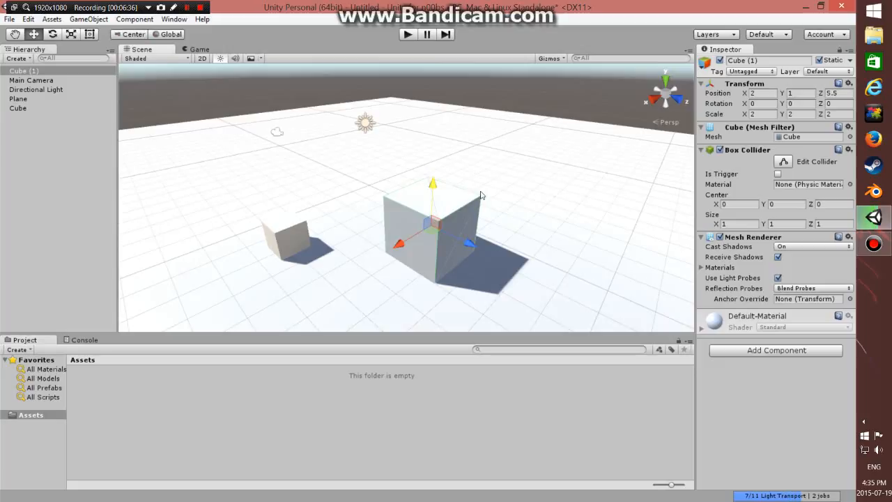
# Step: Duplicate this cube and give the copy position X -3, Y 1.5, Z 3 and a scale of 3 on all axes
pyautogui.hotkey('ctrl', 'd')
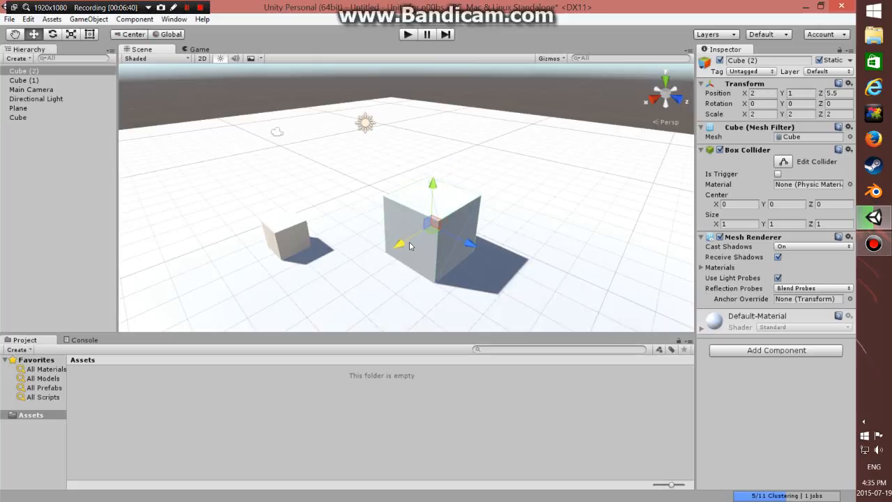
pyautogui.moveTo(410, 246); pyautogui.dragTo(501, 176)
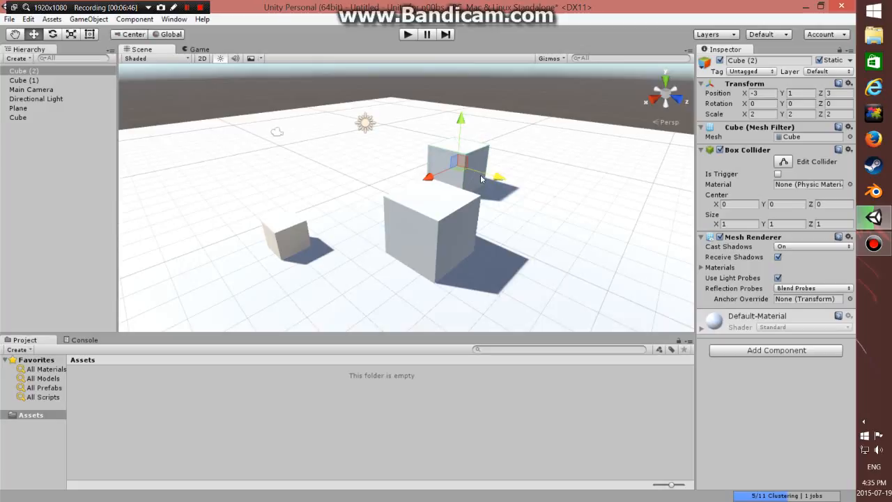
pyautogui.click(754, 114)
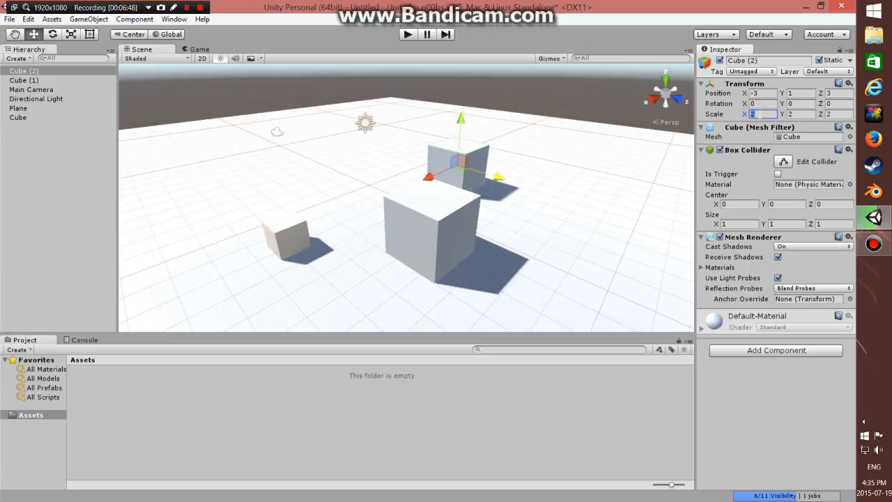
pyautogui.write('3')
pyautogui.press('Tab')
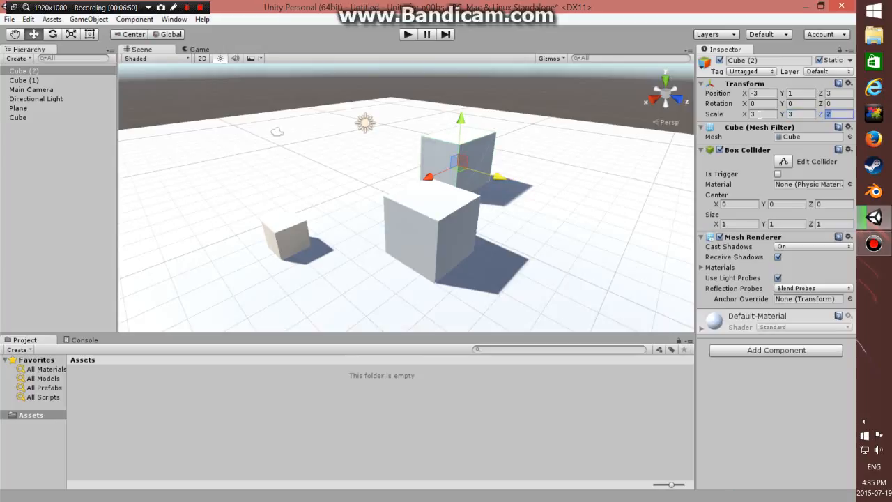
pyautogui.write('3')
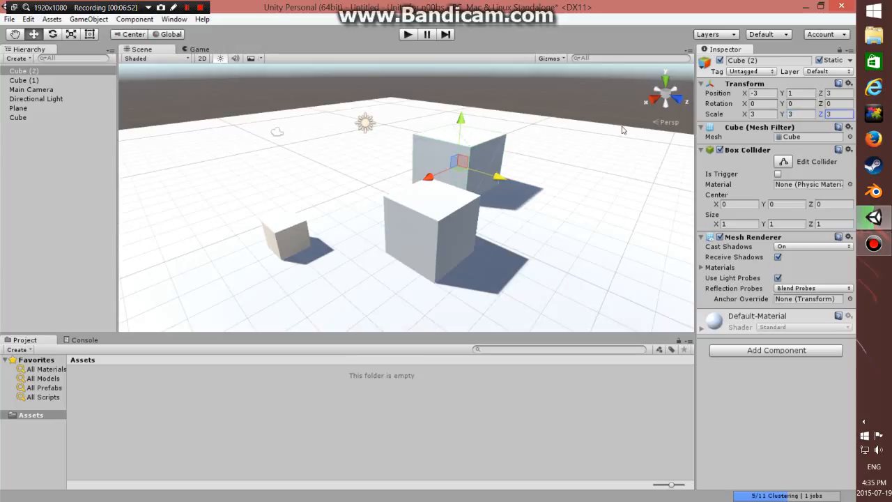
pyautogui.moveTo(462, 120); pyautogui.dragTo(465, 113)
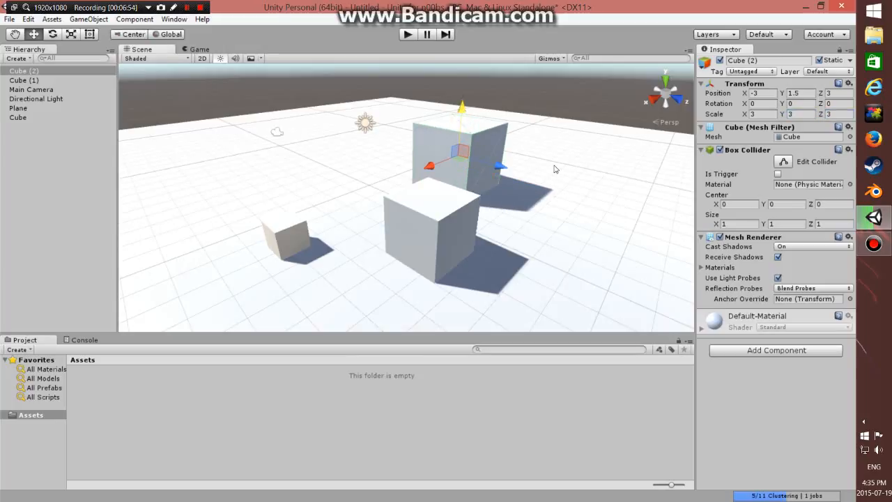
# Step: Duplicate the 3-unit cube and give the copy position X -6.5, Y 2, Z 8.5 and a scale of 4 on all axes
pyautogui.hotkey('ctrl', 'd')
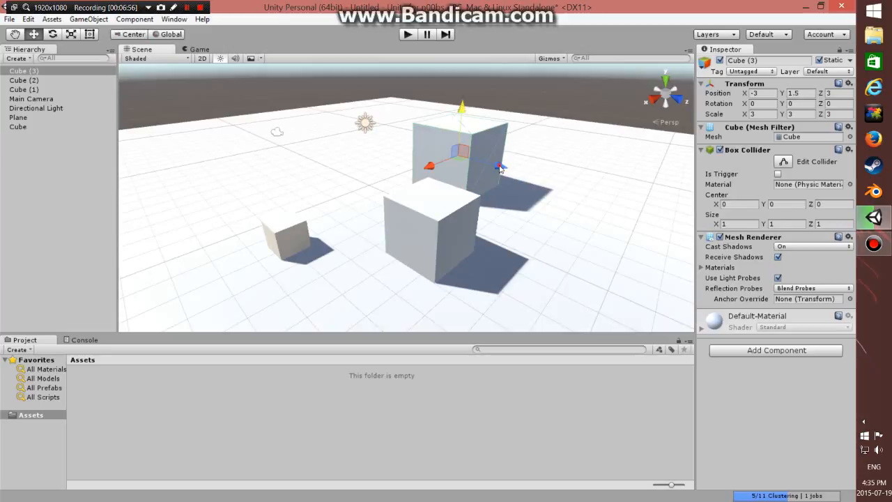
pyautogui.moveTo(500, 167); pyautogui.dragTo(602, 179)
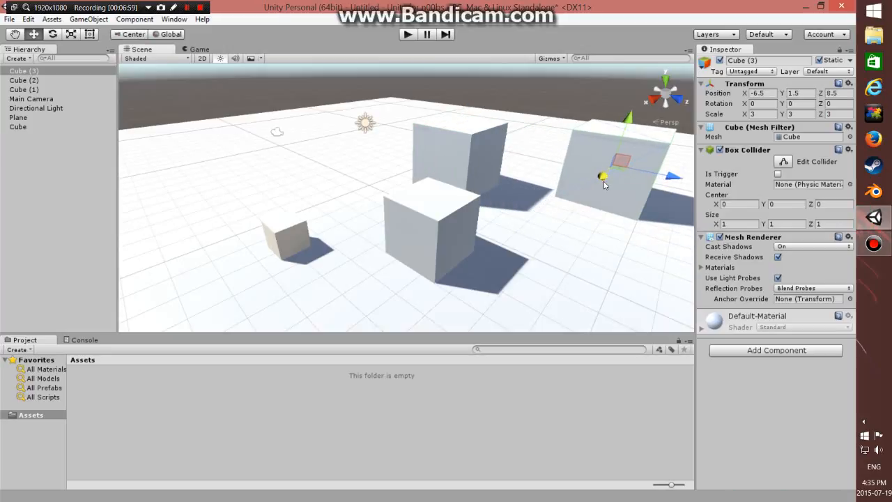
pyautogui.click(773, 113)
pyautogui.write('4')
pyautogui.press('Tab')
pyautogui.write('4')
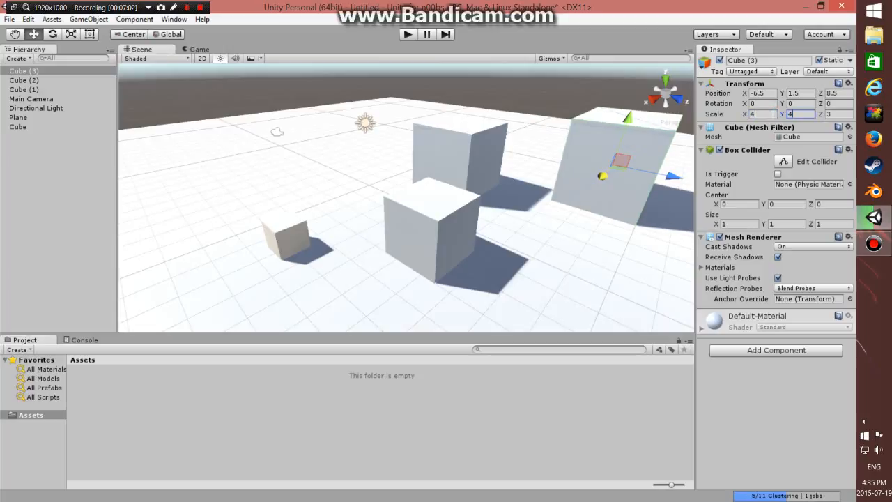
pyautogui.press('Tab')
pyautogui.write('4')
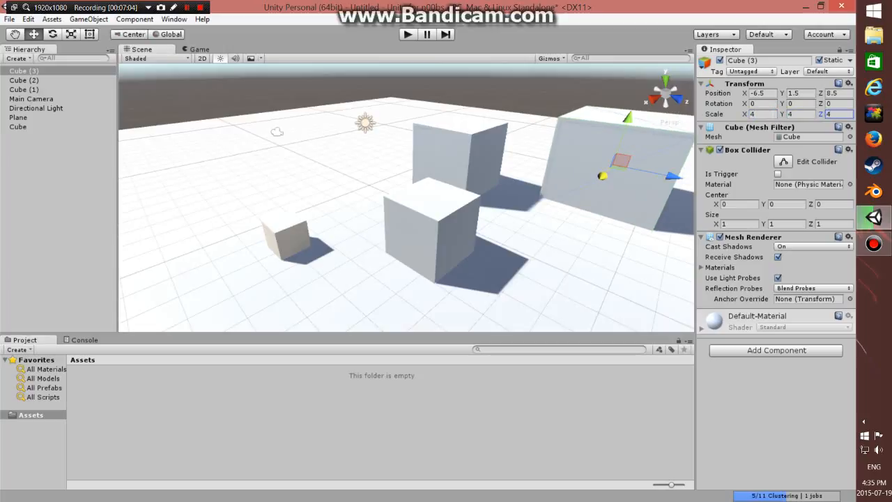
pyautogui.moveTo(628, 124); pyautogui.dragTo(632, 113)
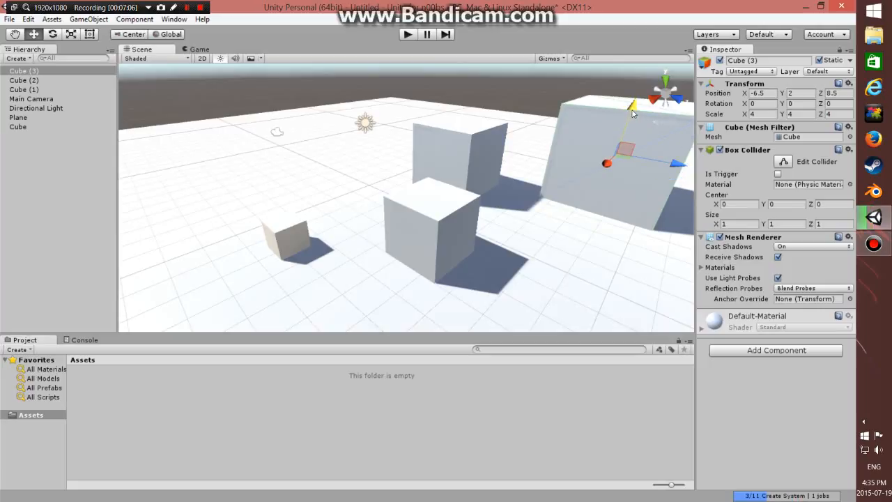
# Step: Test-run the scene, stop it, check the Game view and return to the Scene view
pyautogui.click(408, 34)
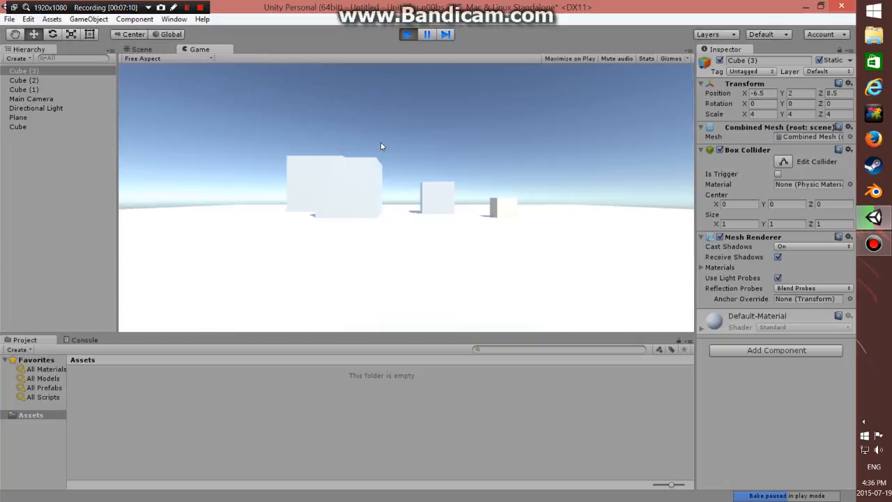
pyautogui.click(406, 35)
pyautogui.click(199, 49)
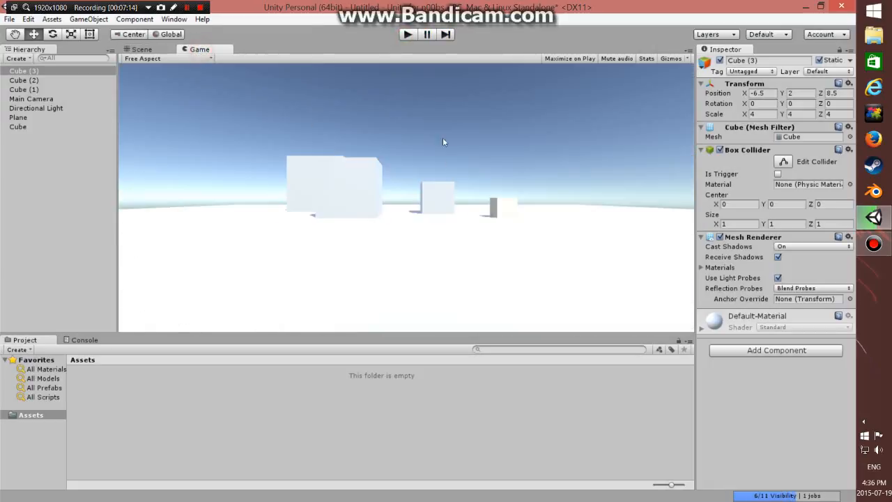
pyautogui.click(157, 50)
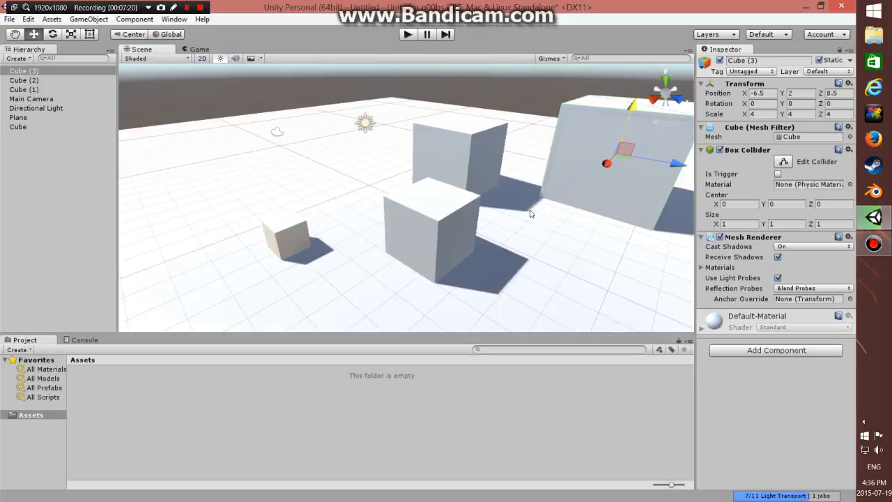
# Step: Deselect the largest cube, run the scene again to check the camera's view of the cubes, and stop it
pyautogui.scroll(-3, 528, 210)
pyautogui.click(568, 156)
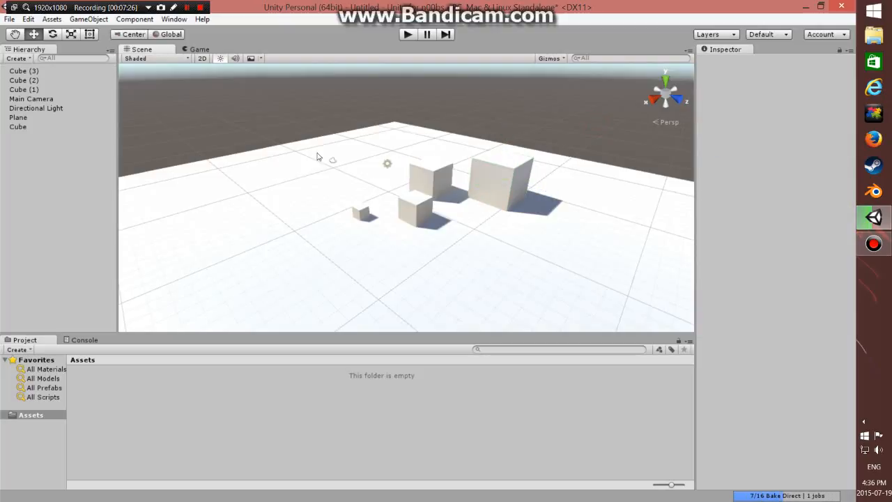
pyautogui.click(407, 35)
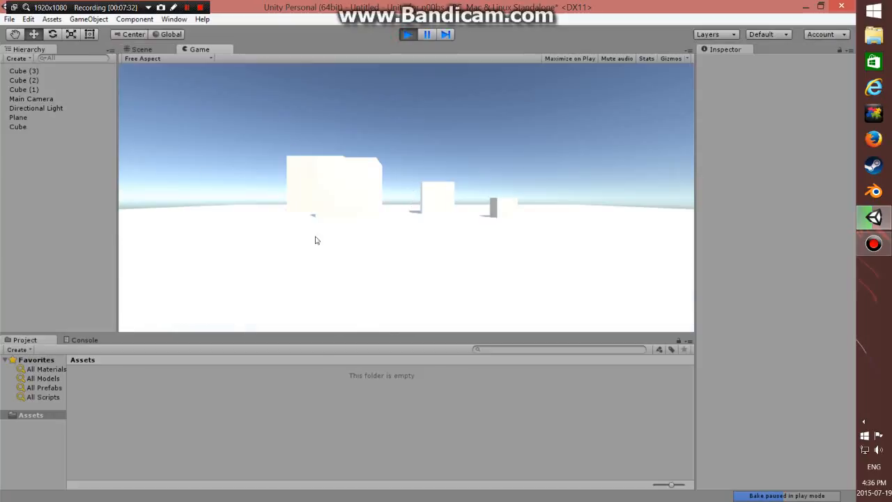
pyautogui.rightClick(372, 145)
pyautogui.click(476, 163)
pyautogui.click(408, 34)
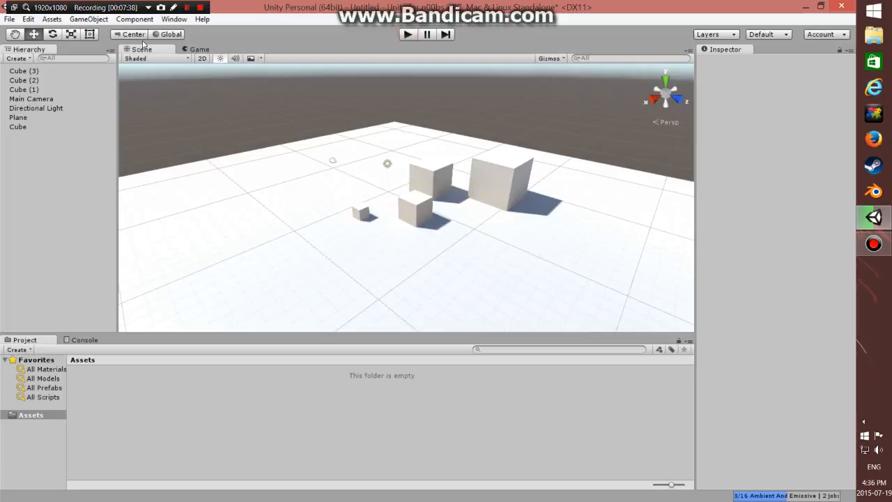
# Step: Examine the Main Camera's components and the standard asset packages available for import
pyautogui.click(43, 99)
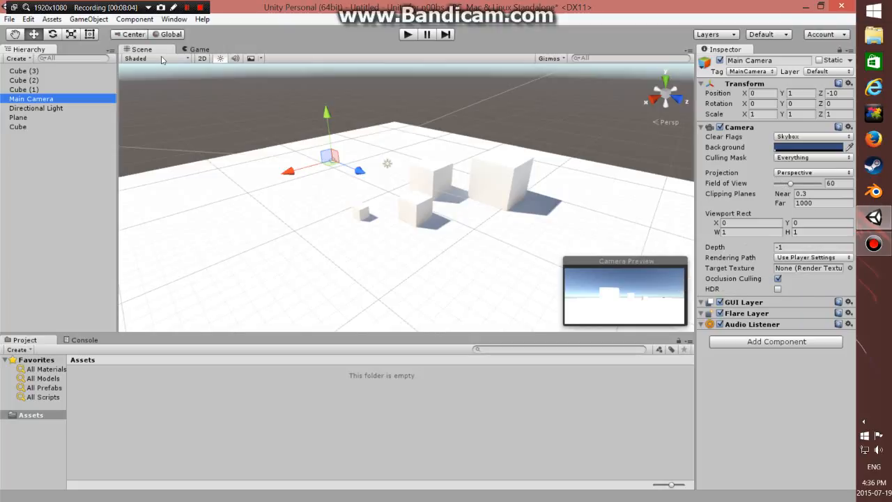
pyautogui.click(52, 18)
pyautogui.moveTo(104, 100)
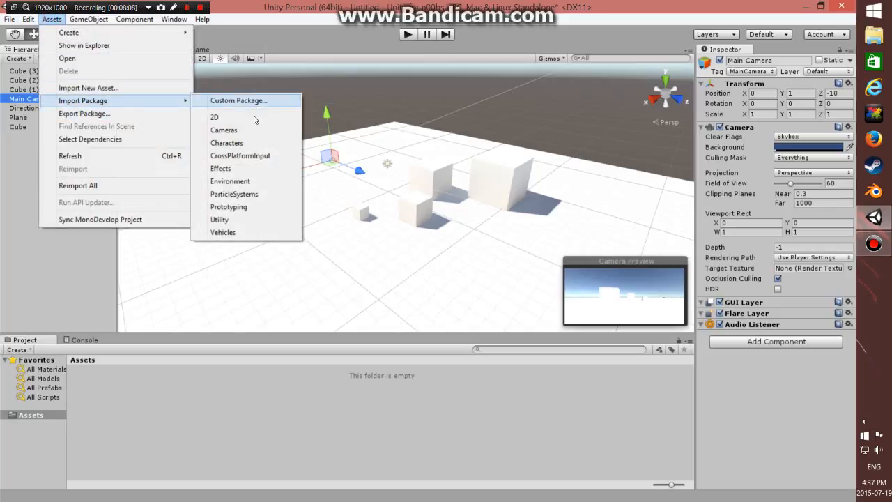
pyautogui.click(48, 259)
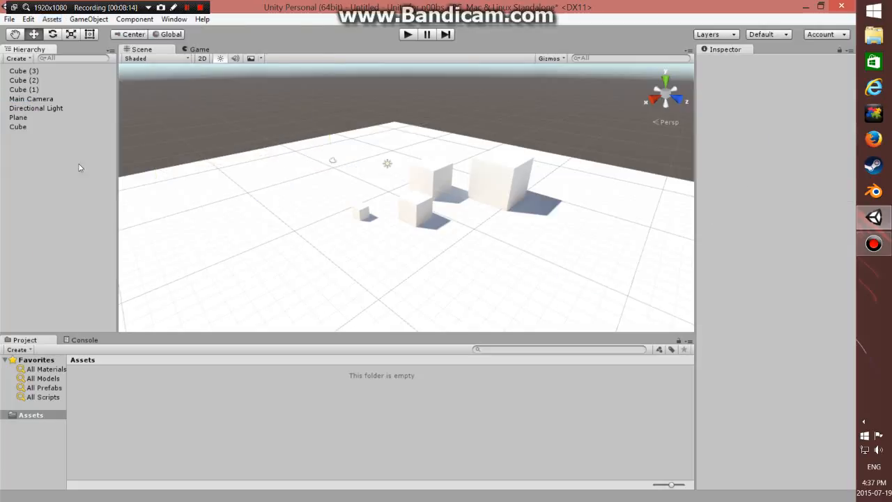
pyautogui.click(35, 99)
pyautogui.click(52, 136)
pyautogui.click(52, 19)
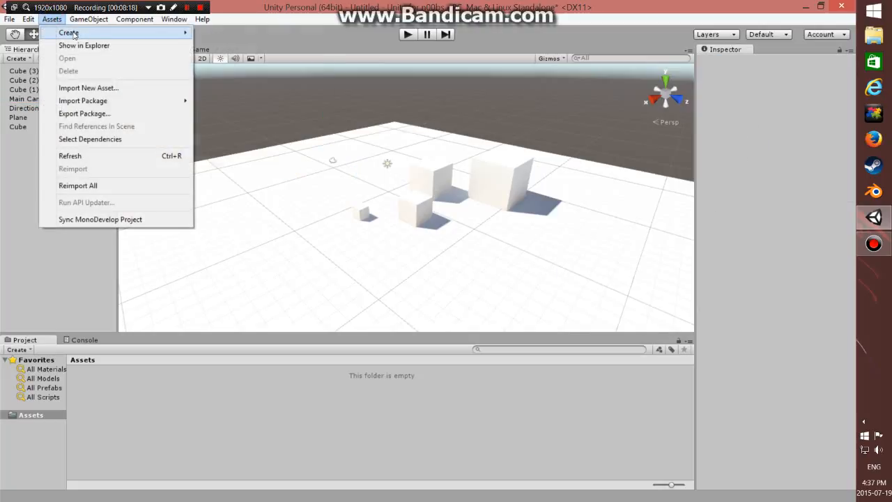
pyautogui.moveTo(83, 102)
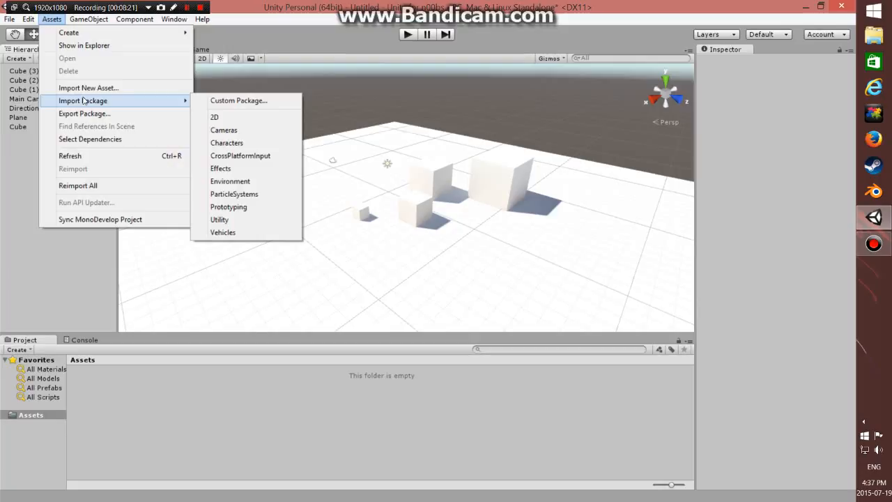
pyautogui.click(14, 162)
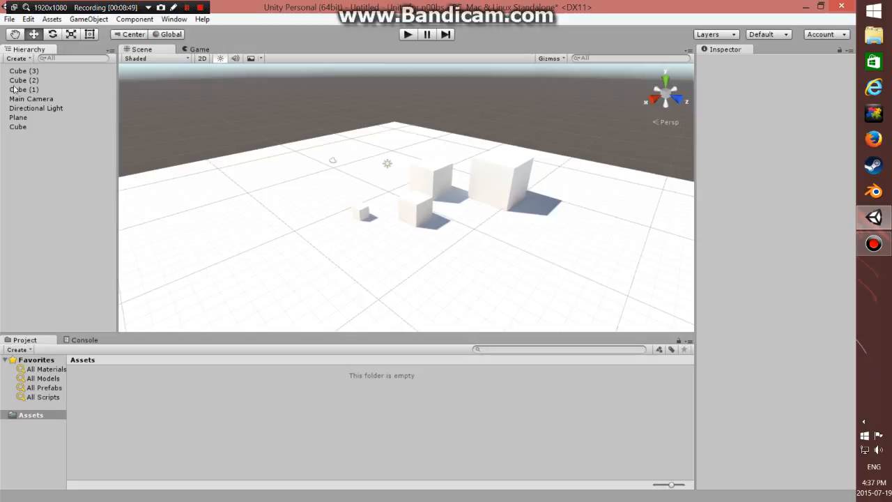
pyautogui.scroll(6, 428, 193)
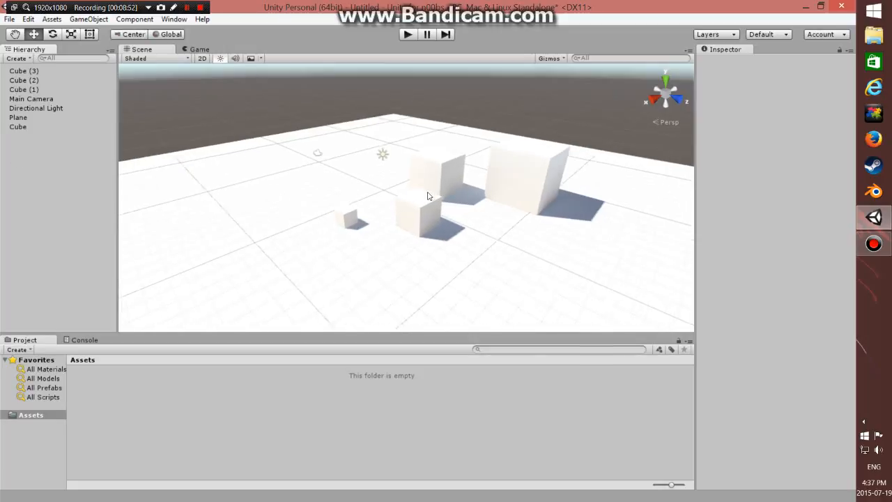
pyautogui.scroll(-6, 421, 196)
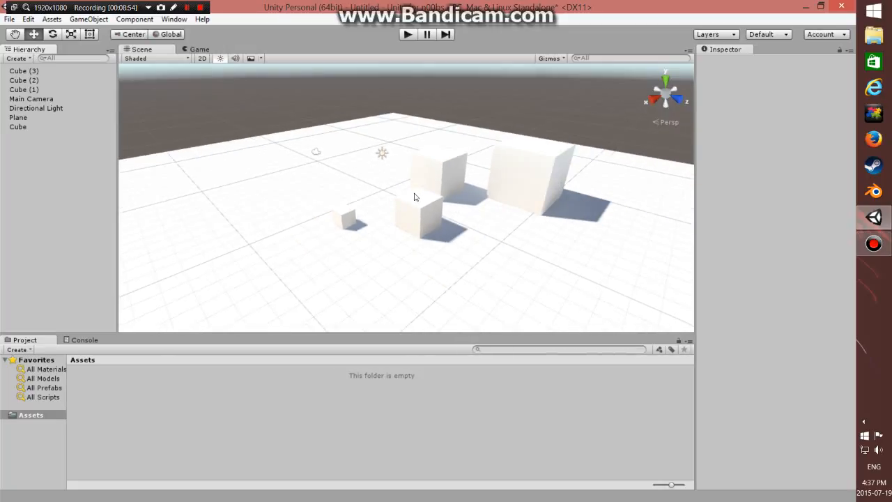
pyautogui.scroll(5, 416, 196)
pyautogui.scroll(-2, 416, 197)
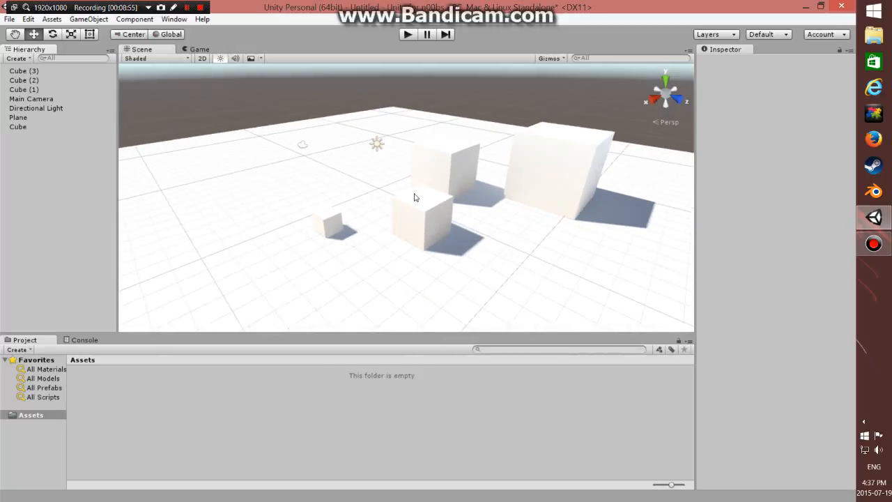
pyautogui.click(221, 58)
pyautogui.click(220, 59)
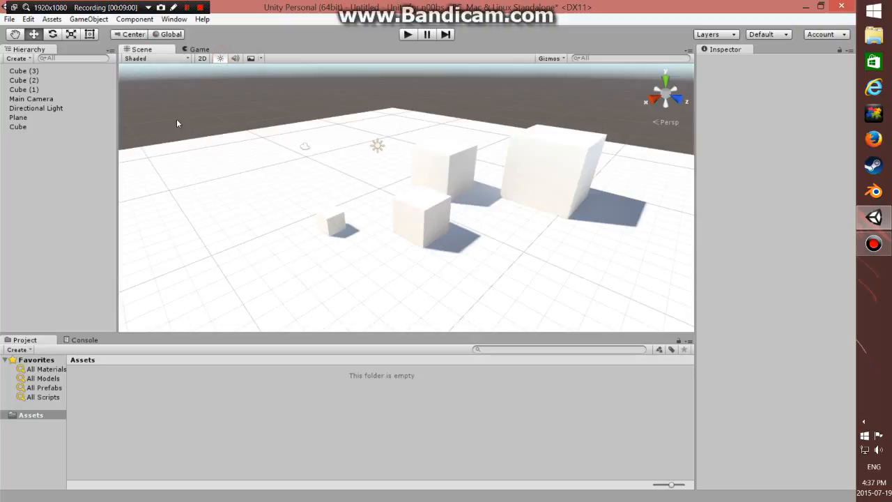
# Step: Add a 3D sphere to the scene
pyautogui.click(23, 60)
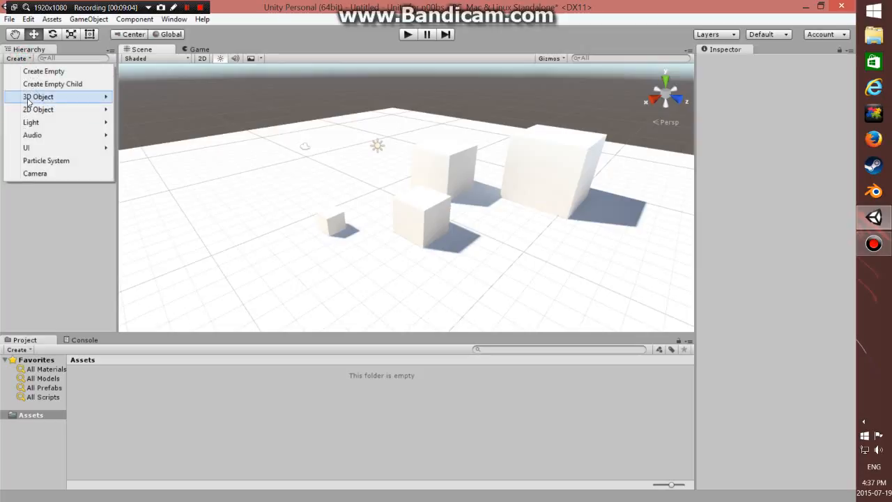
pyautogui.moveTo(31, 97)
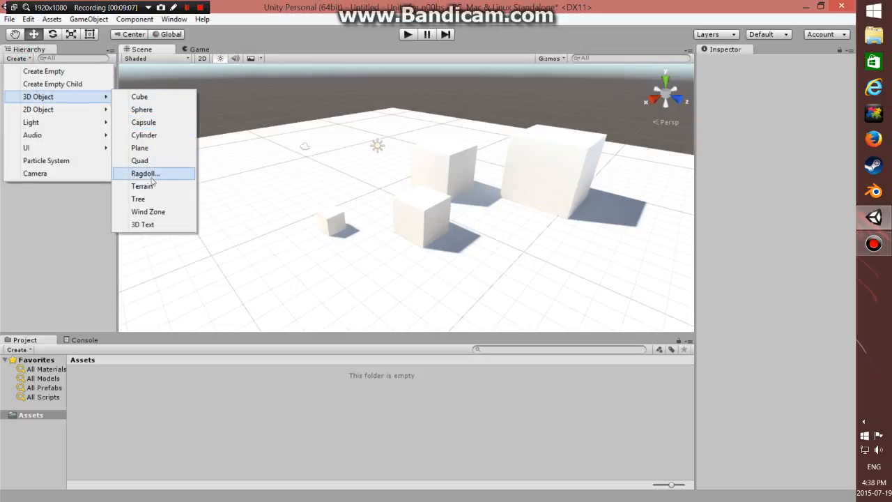
pyautogui.click(149, 109)
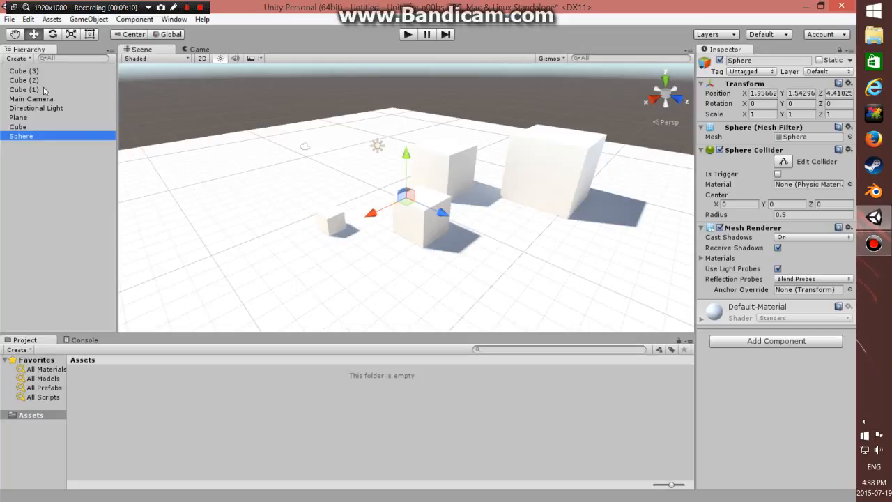
# Step: Set the Directional Light's baking mode to Mixed and leave the light non-static
pyautogui.click(30, 111)
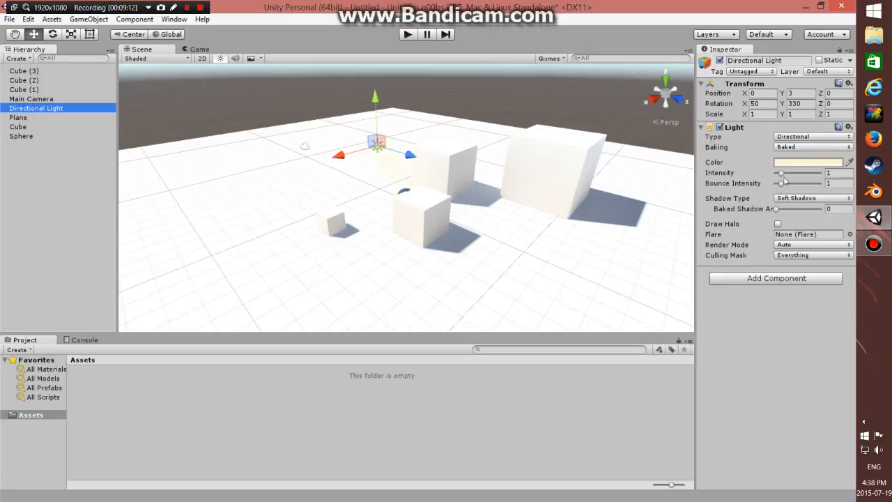
pyautogui.click(790, 147)
pyautogui.click(802, 185)
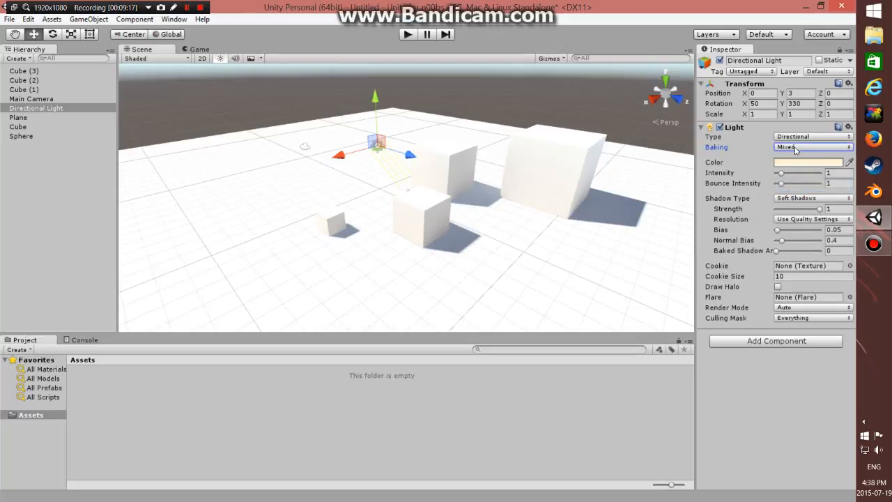
pyautogui.click(820, 61)
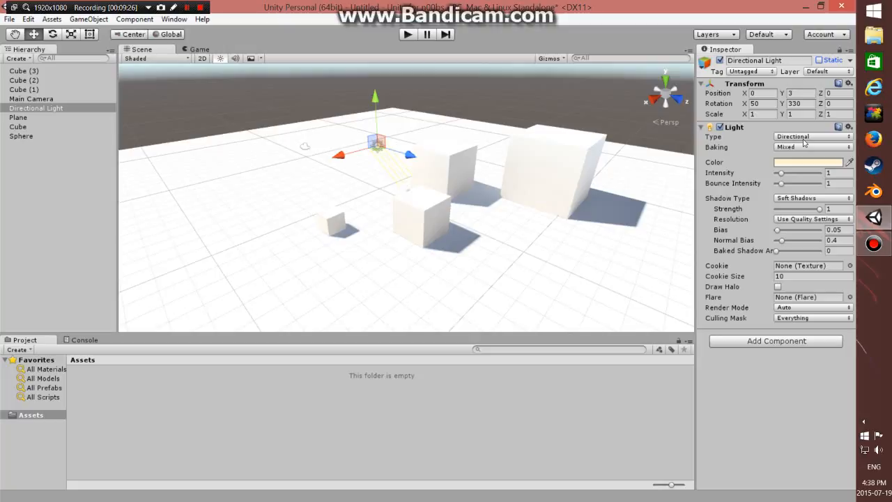
# Step: Inspect the cubes and the ground plane one after another to check their static setting and components
pyautogui.click(560, 148)
pyautogui.click(469, 159)
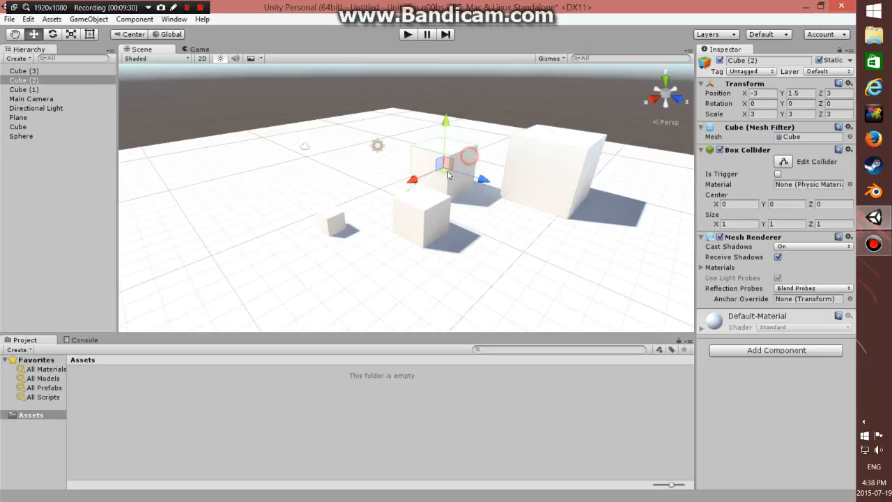
pyautogui.click(428, 216)
pyautogui.click(338, 223)
pyautogui.click(365, 199)
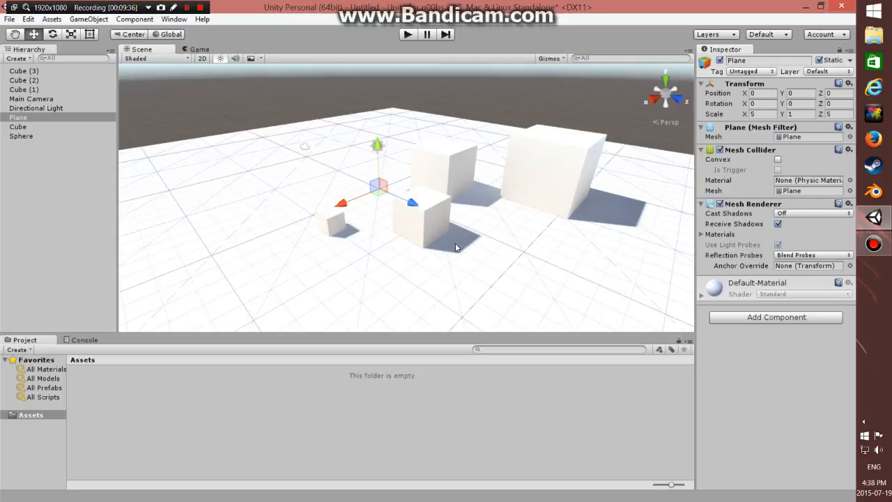
pyautogui.click(541, 168)
pyautogui.click(459, 173)
pyautogui.click(555, 161)
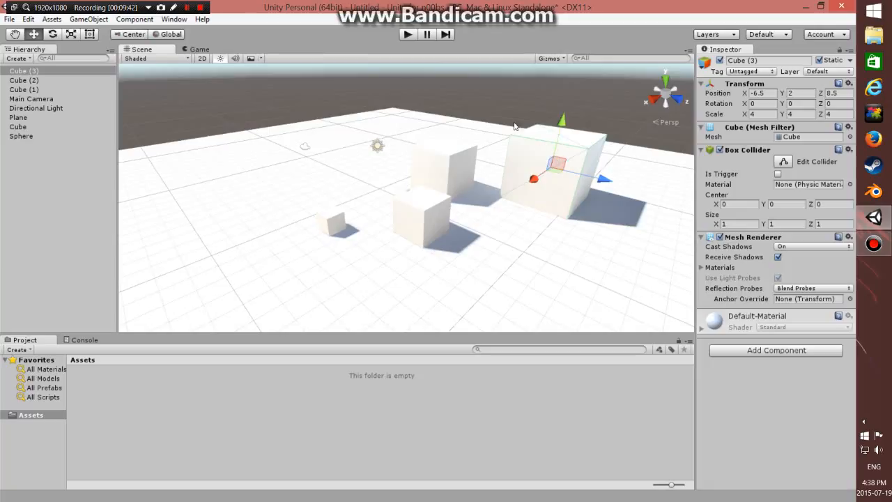
# Step: Set the sphere's position to X 0, Y 10, Z 0 and frame it in the Scene view
pyautogui.click(31, 136)
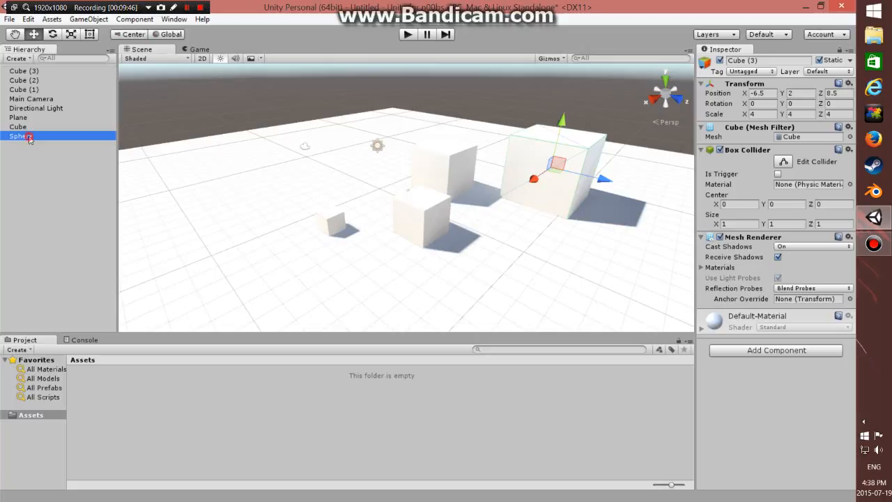
pyautogui.click(762, 93)
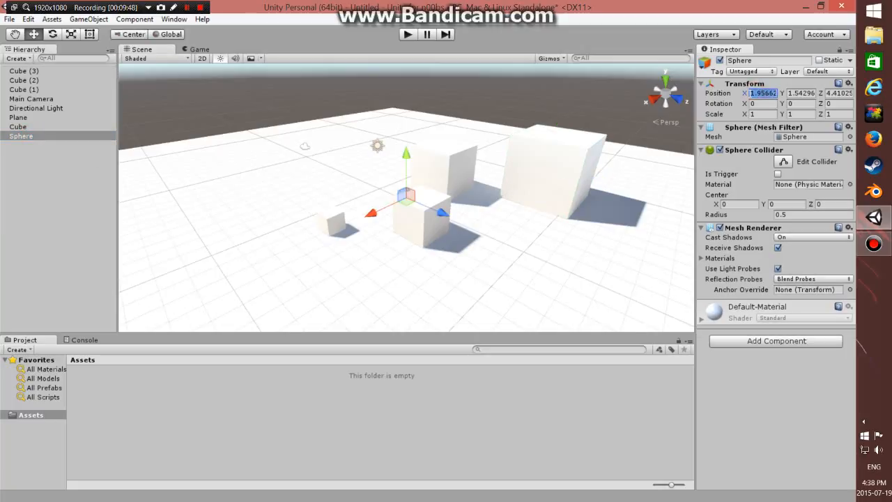
pyautogui.write('01')
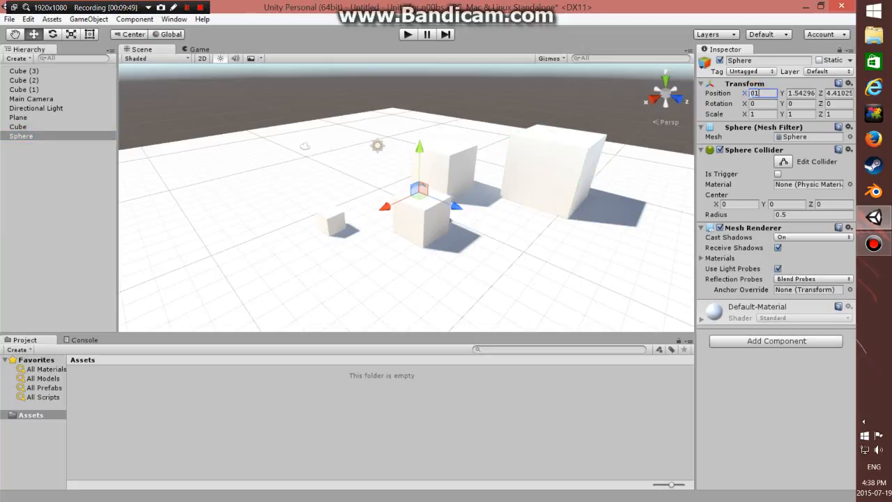
pyautogui.press('BackSpace')
pyautogui.press('Tab')
pyautogui.write('10')
pyautogui.press('Tab')
pyautogui.write('0')
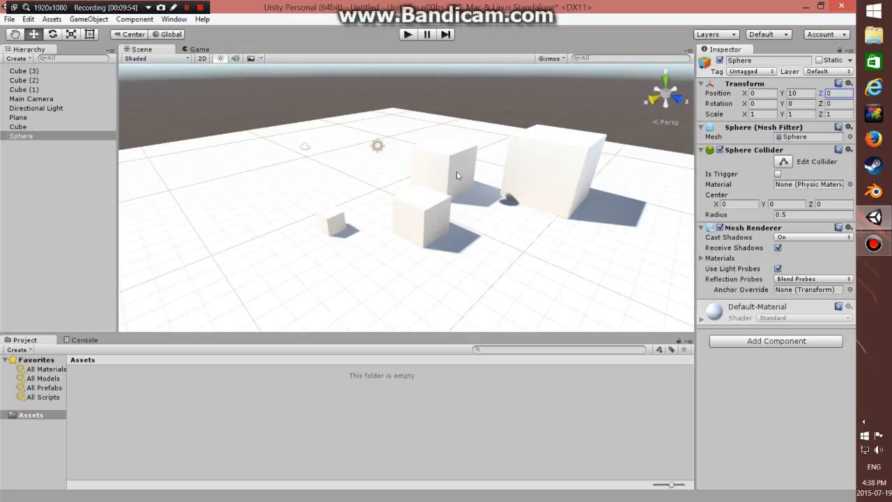
pyautogui.write('f')
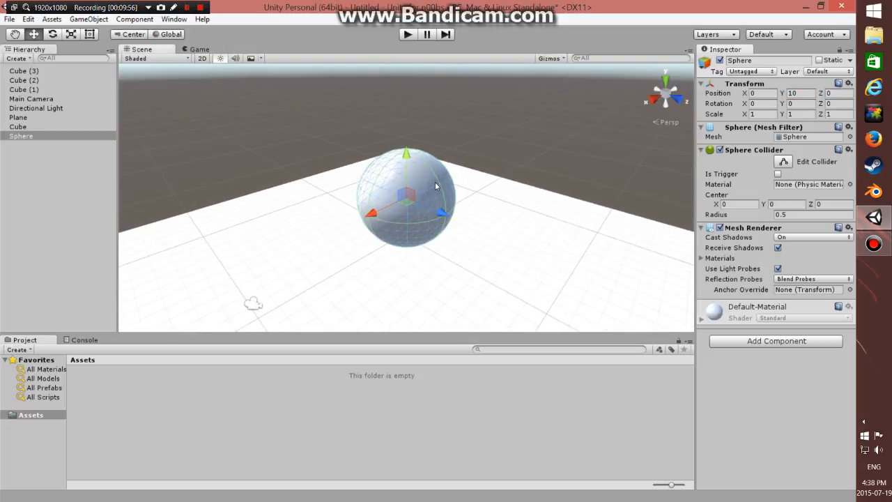